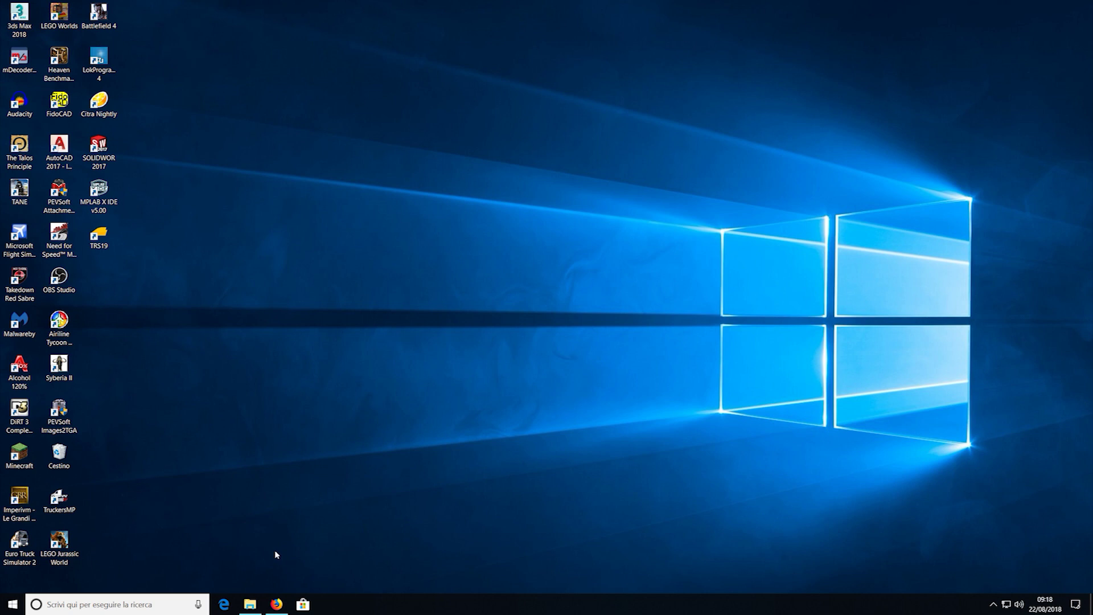
# Switch to Firefox, play the "Italcertifer: le prove di lancio" video and examine the passage between about 0:59 and 1:03
pyautogui.click(267, 609)
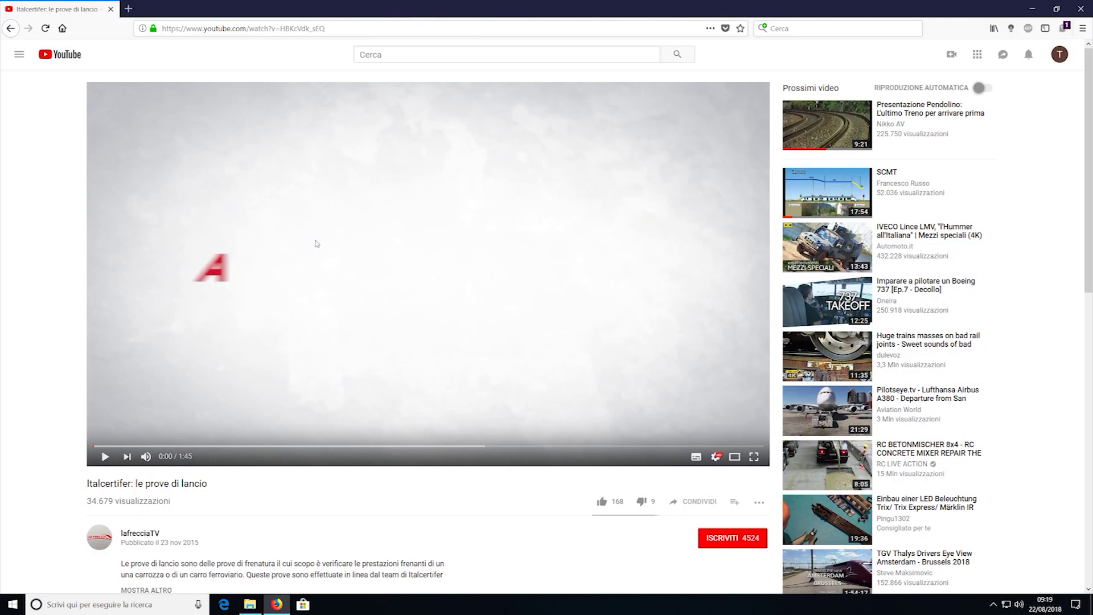
pyautogui.click(296, 410)
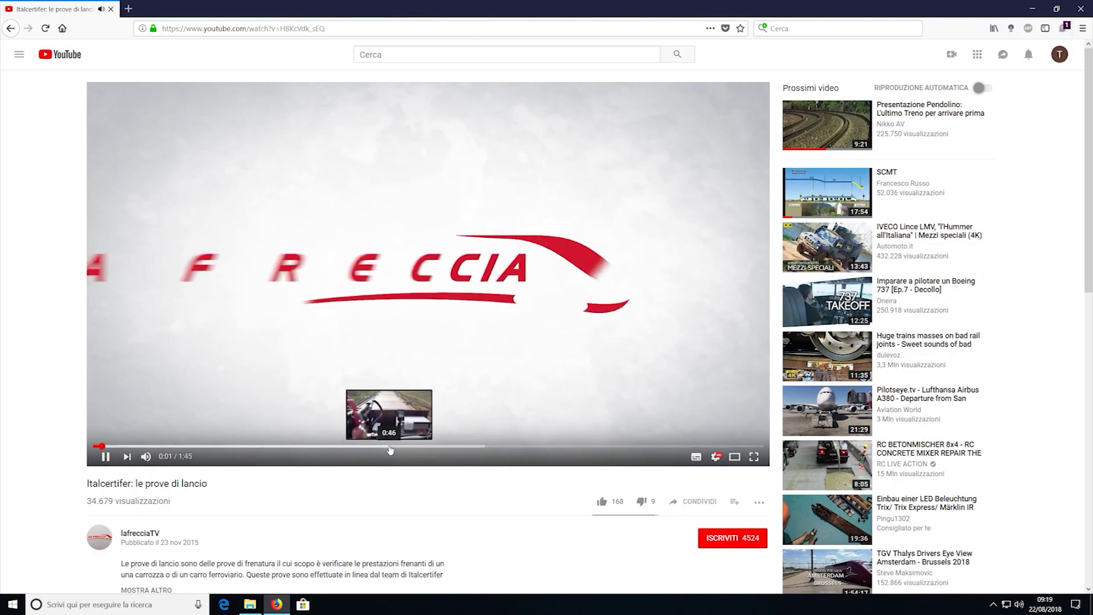
pyautogui.click(389, 447)
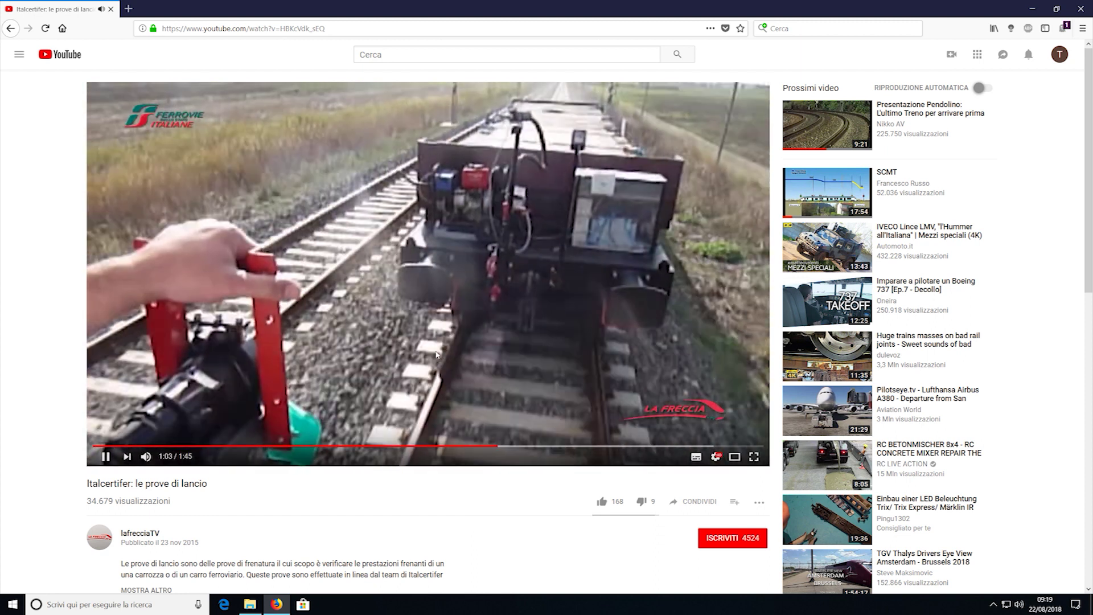
pyautogui.click(436, 354)
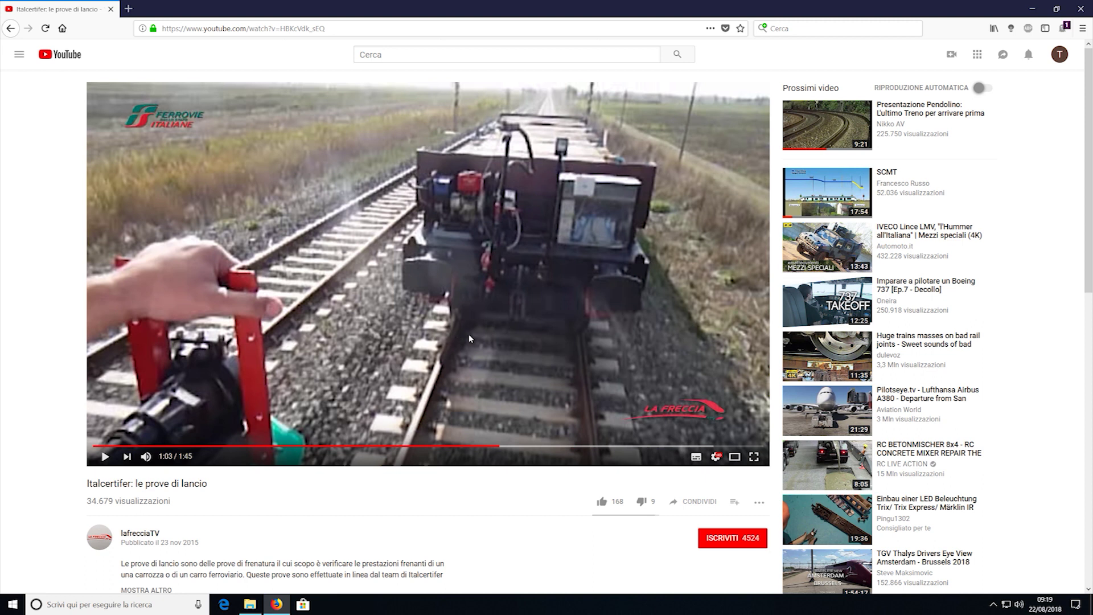
pyautogui.click(484, 447)
pyautogui.click(420, 333)
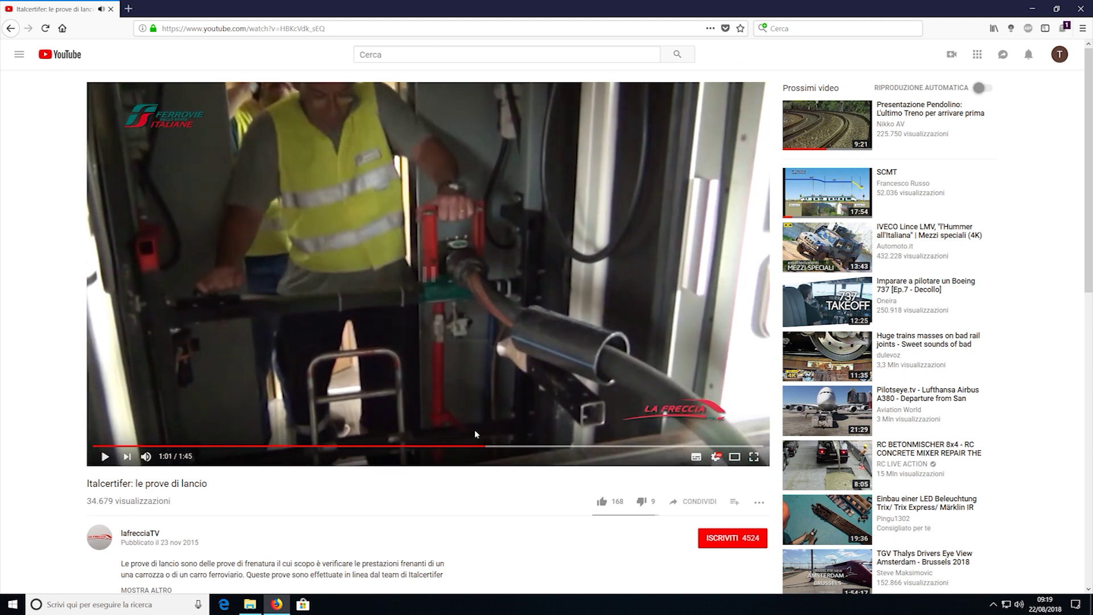
pyautogui.click(470, 446)
pyautogui.click(362, 389)
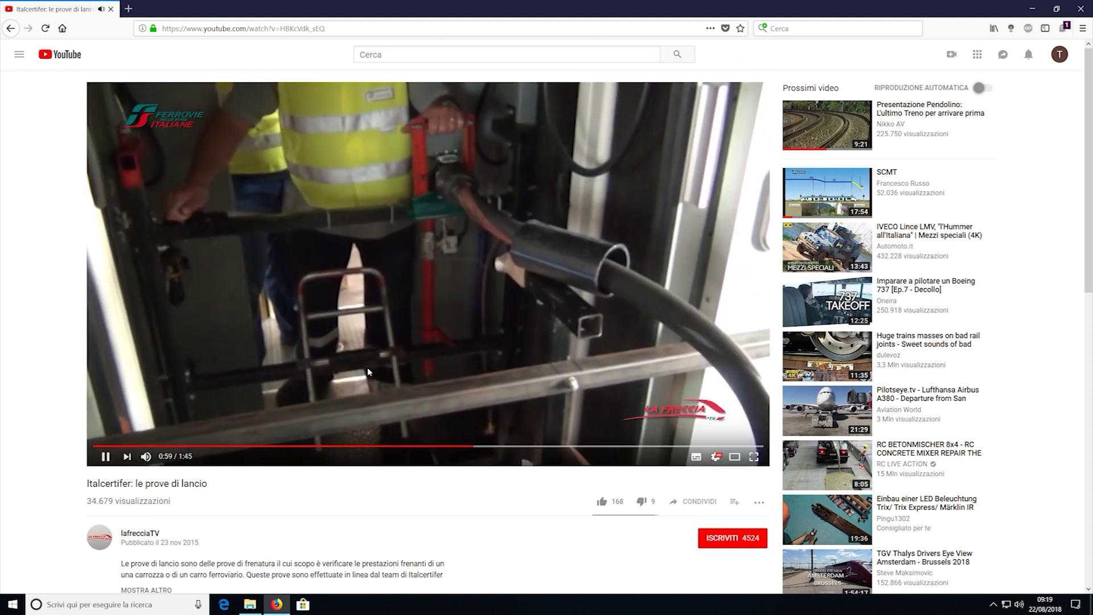
pyautogui.click(368, 367)
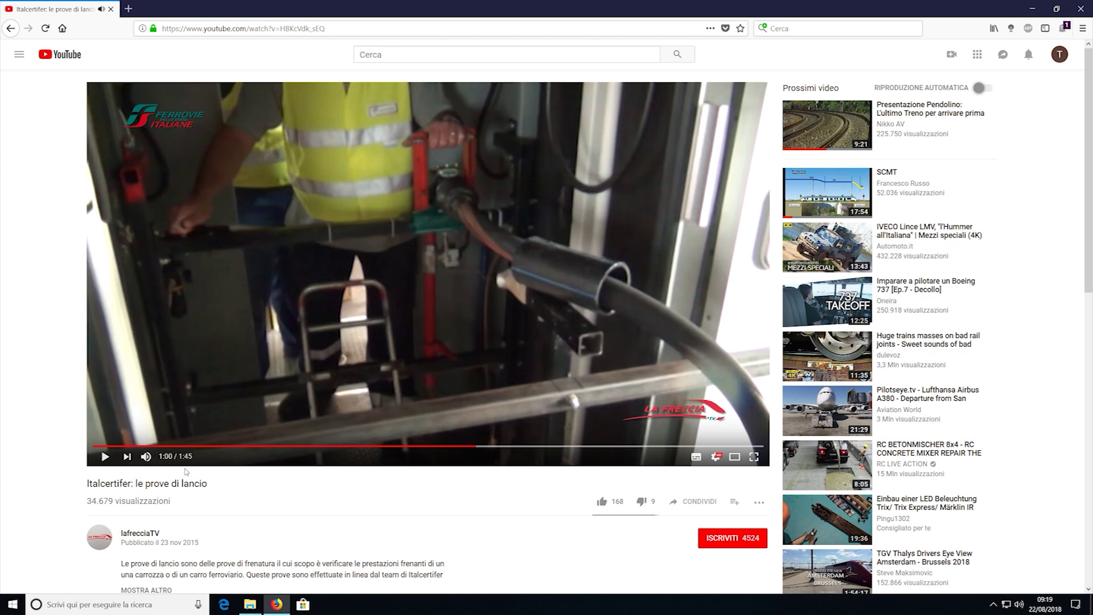
pyautogui.click(206, 359)
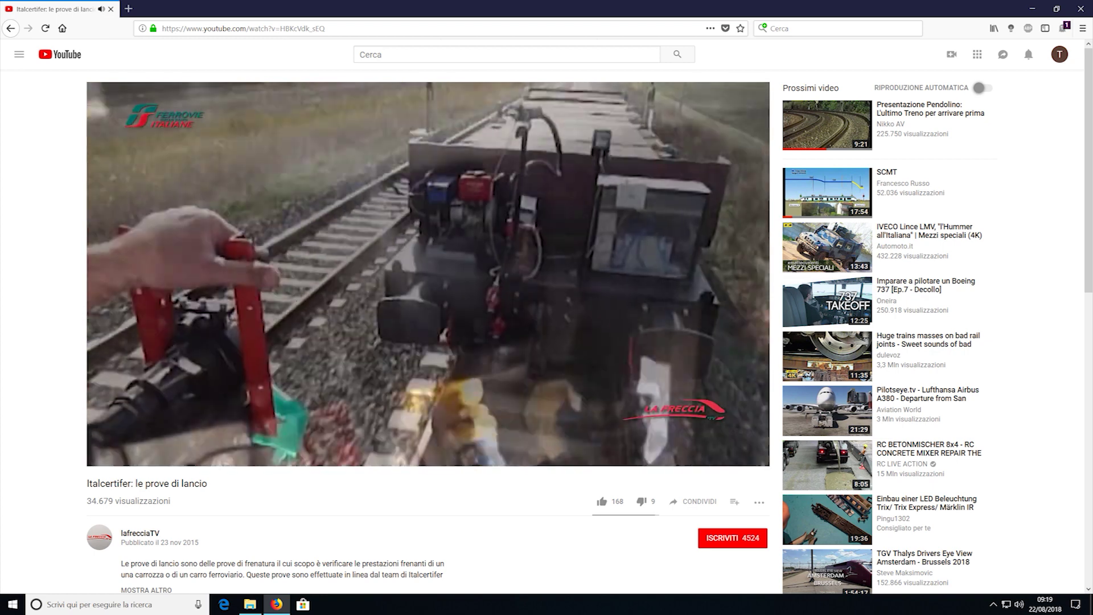
pyautogui.click(258, 389)
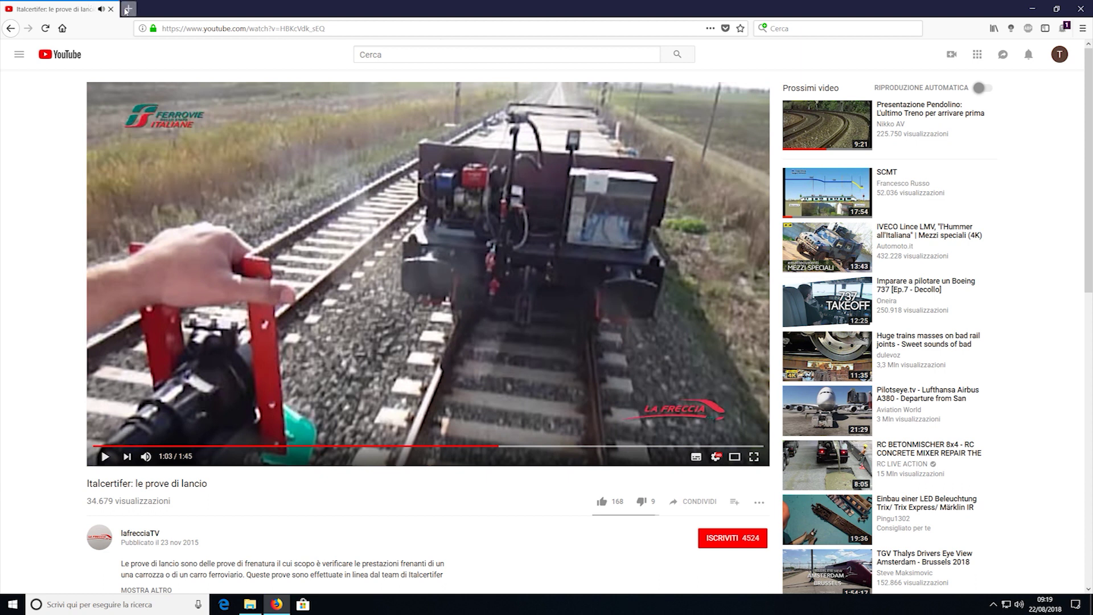
# Search the web for "youtube download" in a new tab and open the OnlineVideoConverter result
pyautogui.click(127, 9)
pyautogui.write('youtube download')
pyautogui.press('Return')
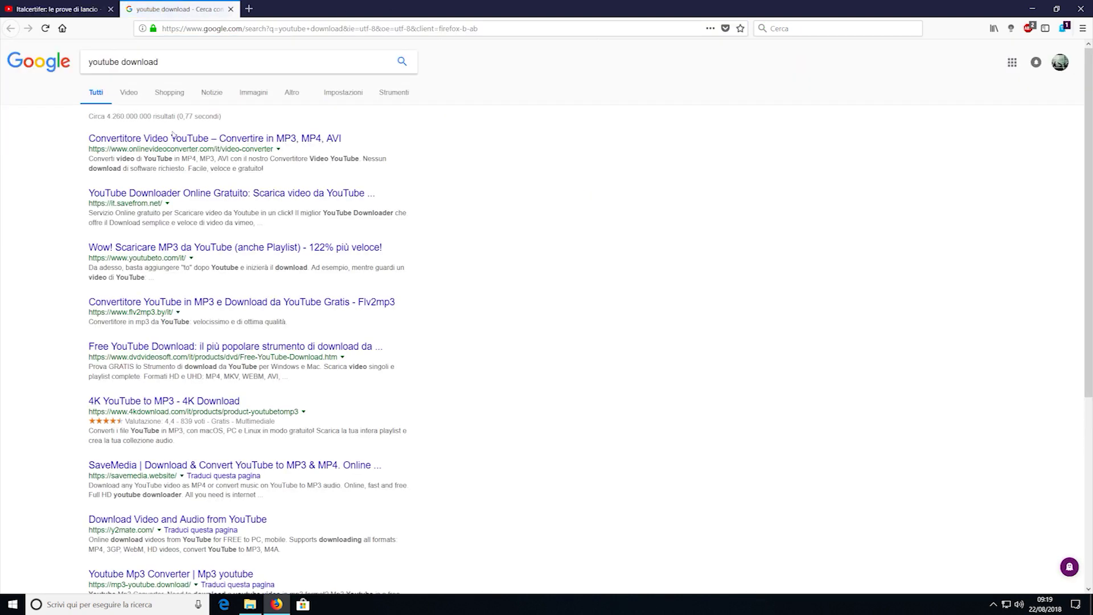
pyautogui.click(190, 140)
# Copy the address of the Italcertifer video into the converter's video link field
pyautogui.click(57, 9)
pyautogui.click(216, 29)
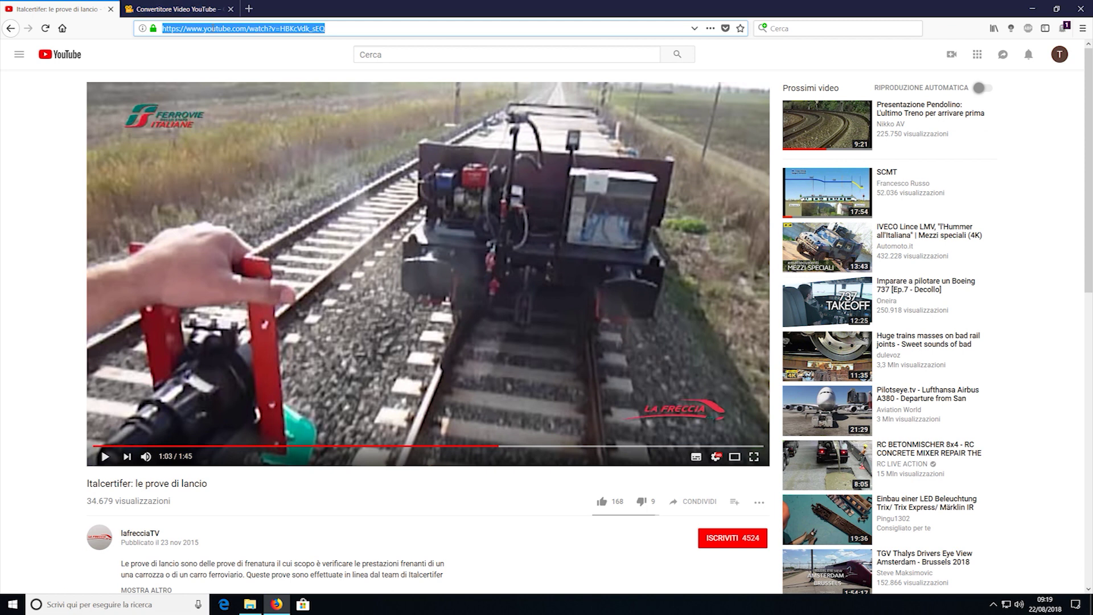
pyautogui.hotkey('ctrl', 'c')
pyautogui.click(200, 8)
pyautogui.hotkey('ctrl', 'v')
# Set the conversion format to wav and limit the range from 00:01:00 to 00:01:05
pyautogui.click(434, 171)
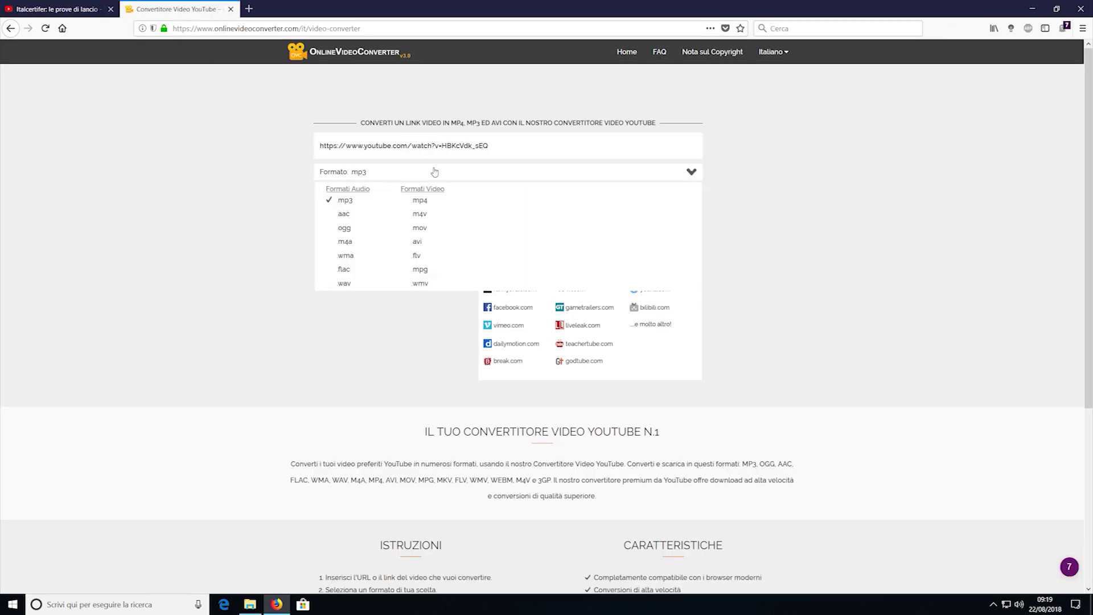
pyautogui.click(344, 283)
pyautogui.click(394, 207)
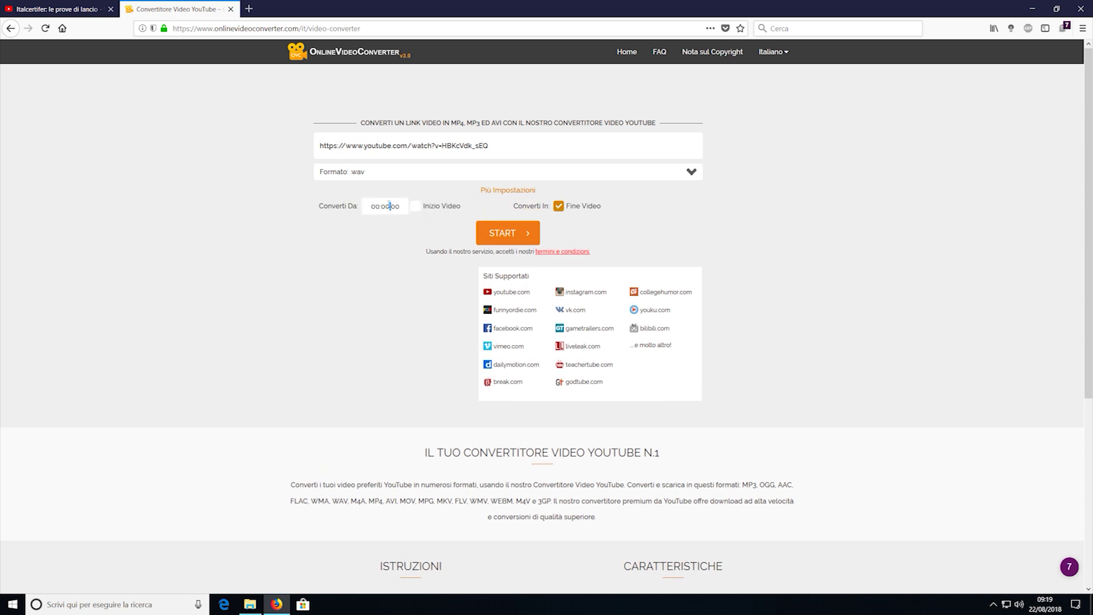
pyautogui.click(559, 204)
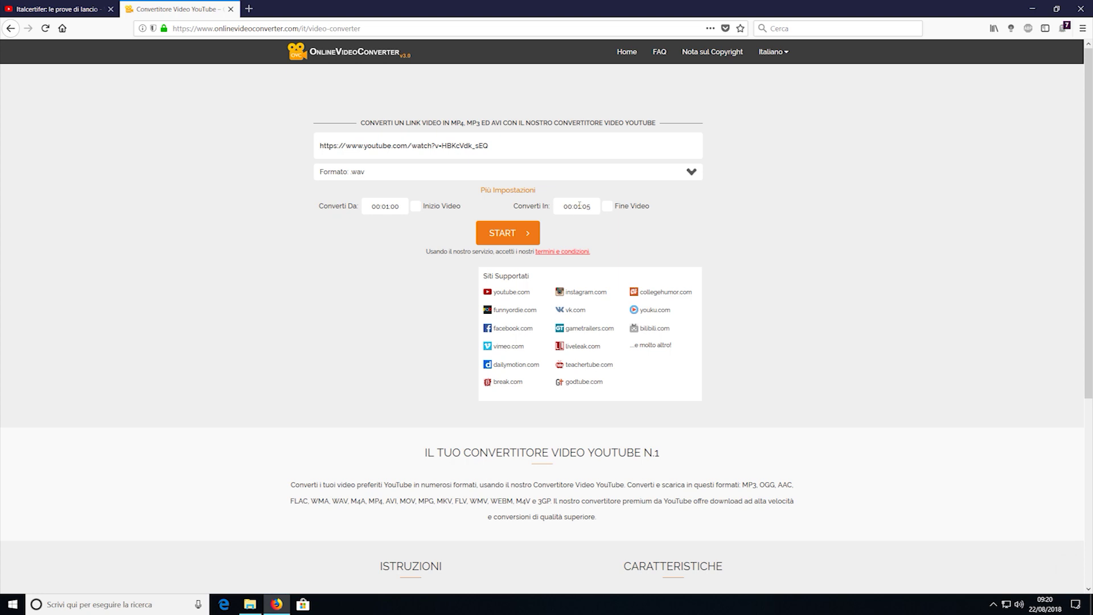
# Convert the selected video range and save the resulting WAV file to disk
pyautogui.click(526, 233)
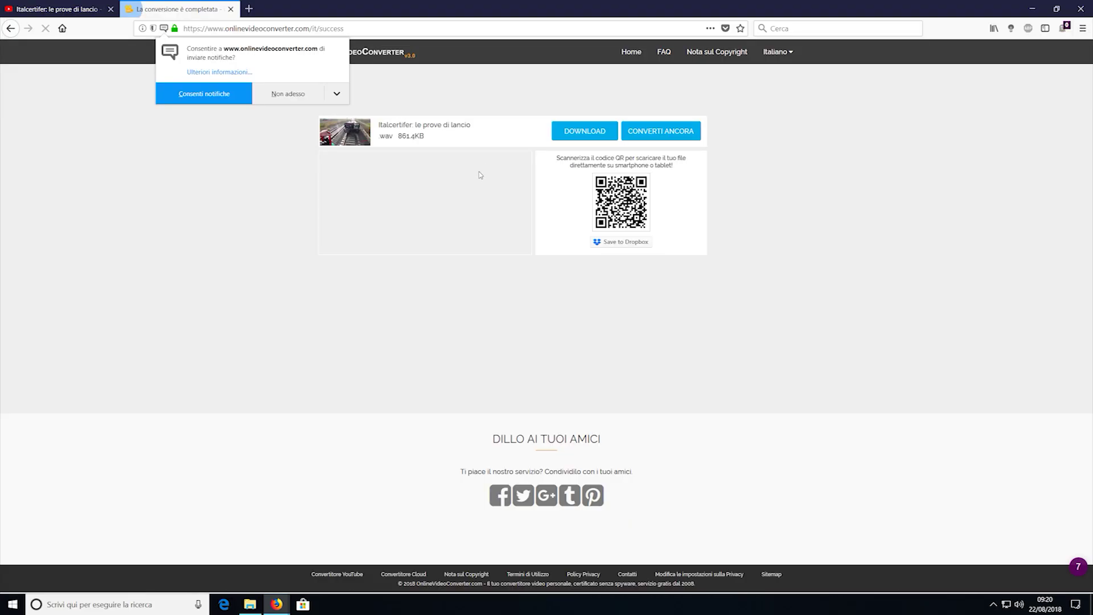
pyautogui.click(475, 305)
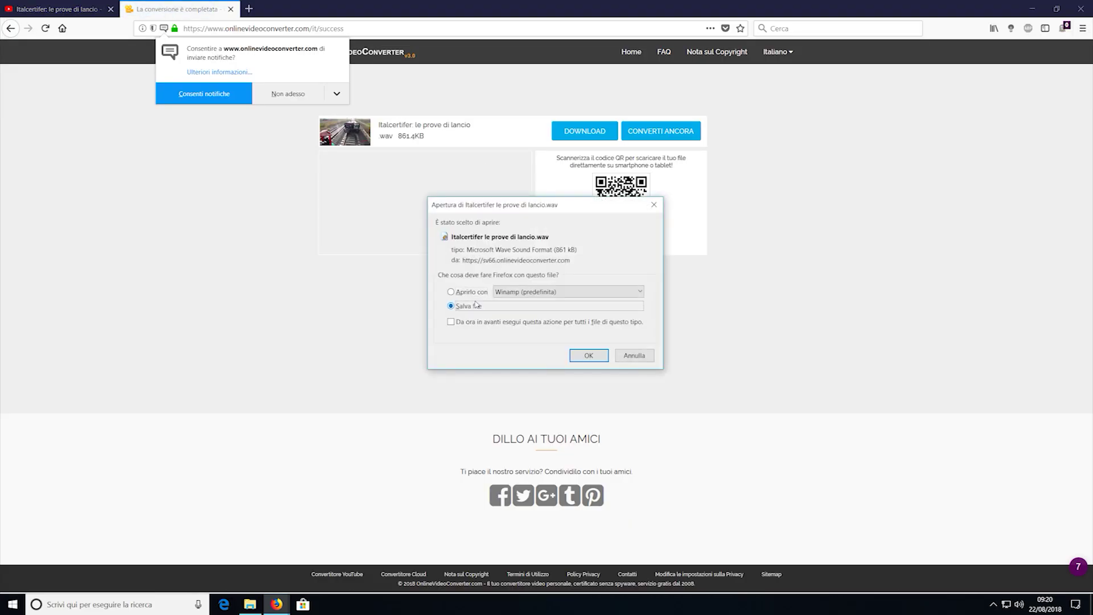
pyautogui.click(588, 357)
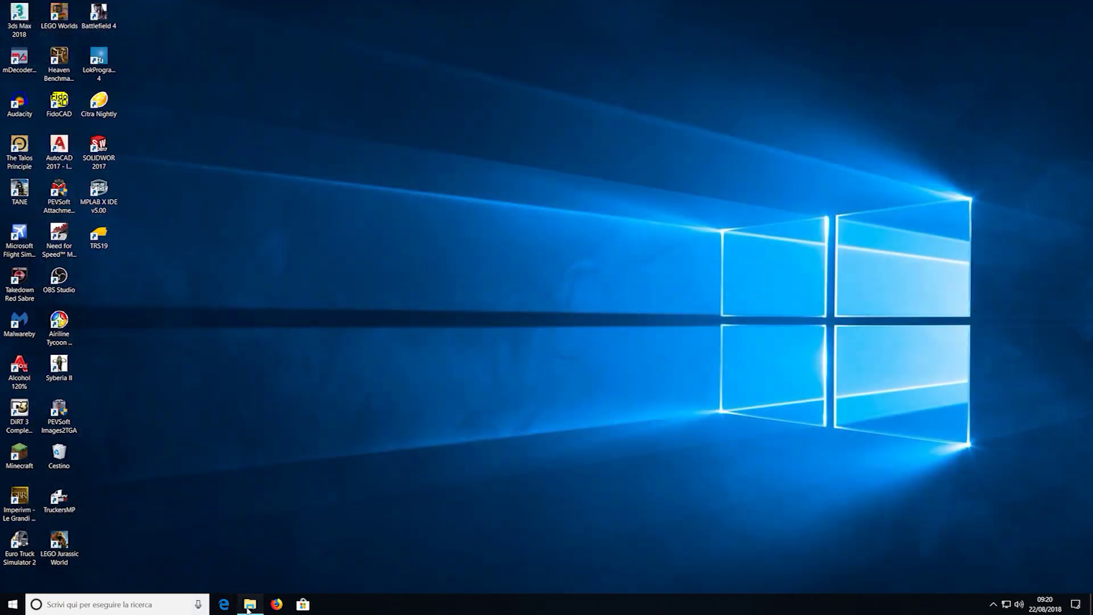
# Open "Italcertifer le prove di lancio.wav" from the Download folder with Audacity
pyautogui.click(250, 605)
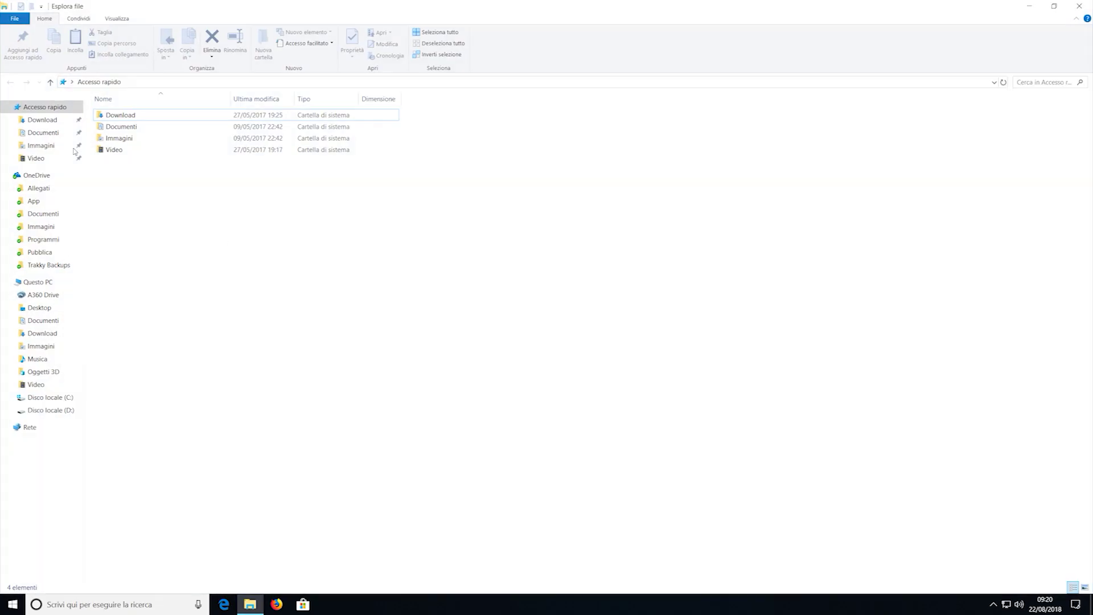
pyautogui.click(42, 120)
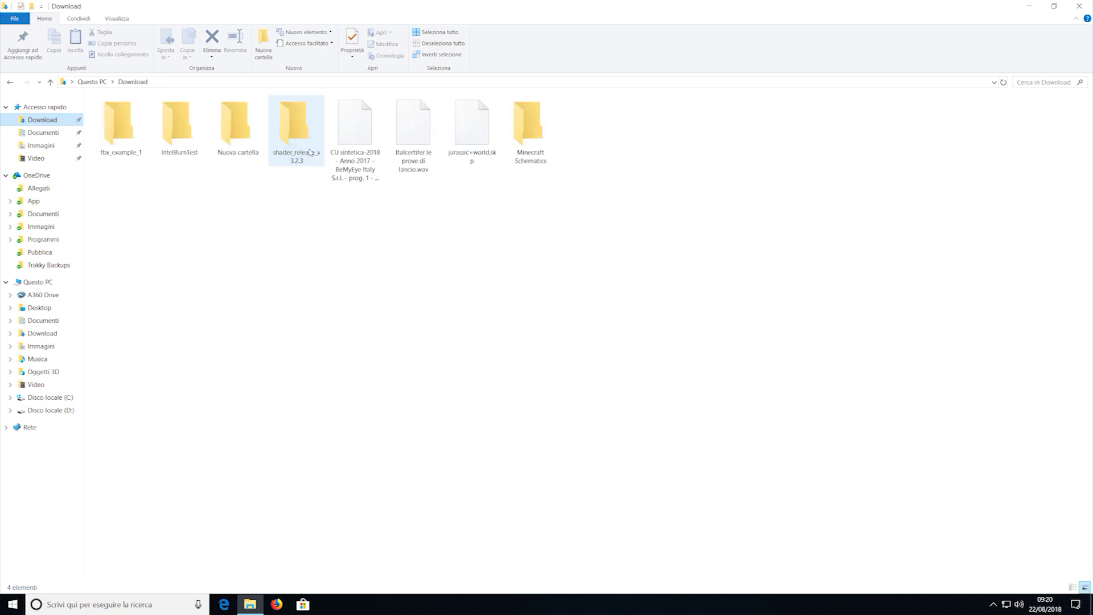
pyautogui.click(426, 127)
pyautogui.rightClick(426, 126)
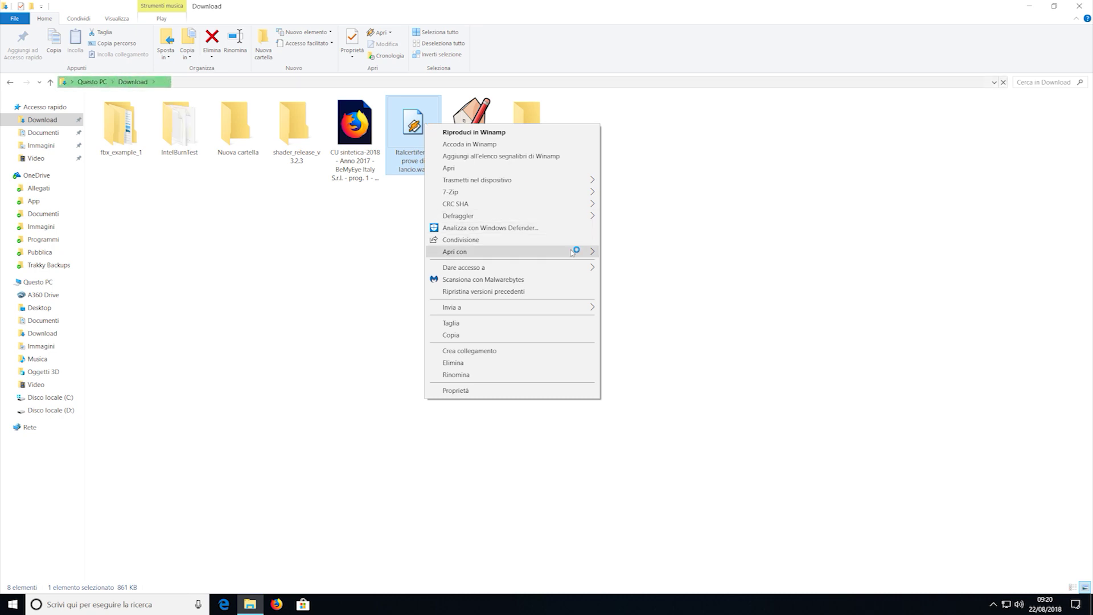
pyautogui.moveTo(579, 251)
pyautogui.click(633, 364)
pyautogui.click(464, 352)
pyautogui.scroll(-5, 537, 296)
pyautogui.click(530, 353)
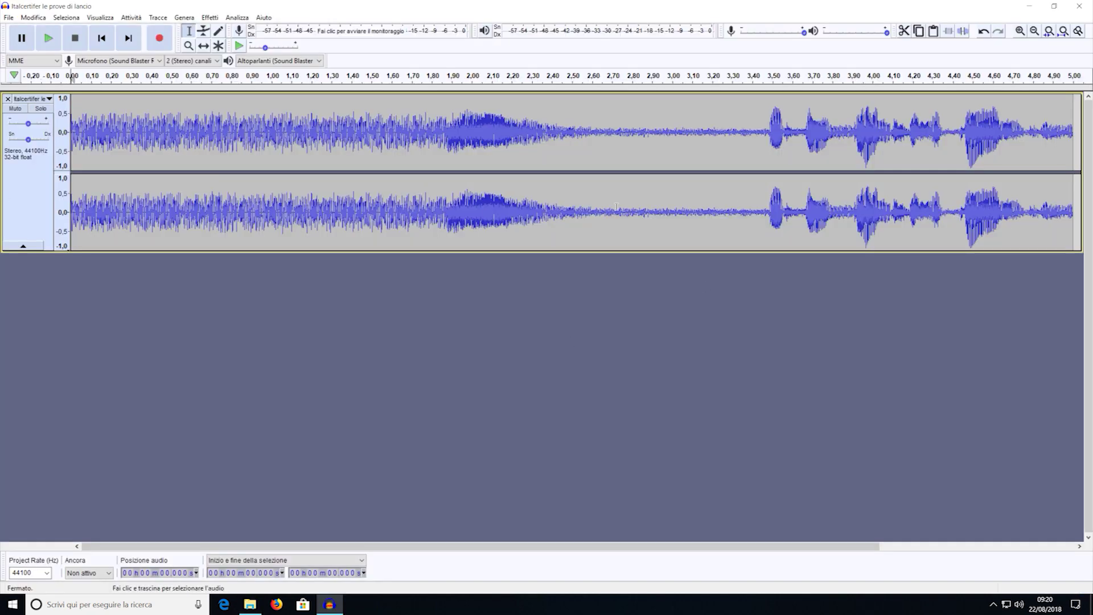
# Listen to the clip, try deleting about its first 1.79 seconds, play the remainder and undo the deletion
pyautogui.click(54, 42)
pyautogui.moveTo(429, 129); pyautogui.dragTo(59, 147)
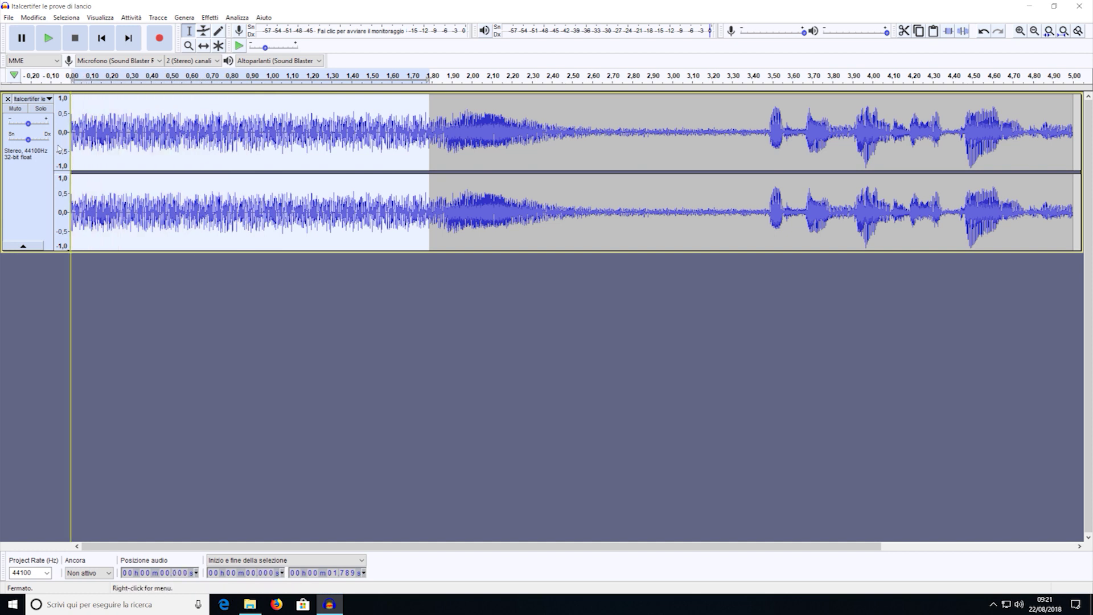
pyautogui.press('Delete')
pyautogui.click(49, 38)
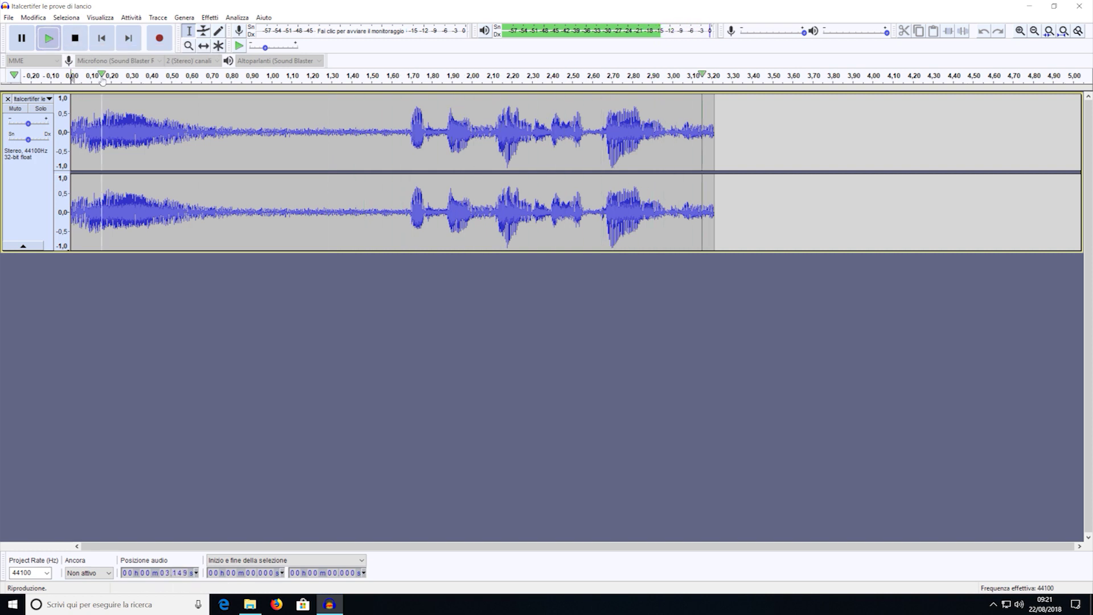
pyautogui.hotkey('ctrl', 'z')
# Delete about the first 1.5 seconds of the clip and play back the shortened audio
pyautogui.click(50, 39)
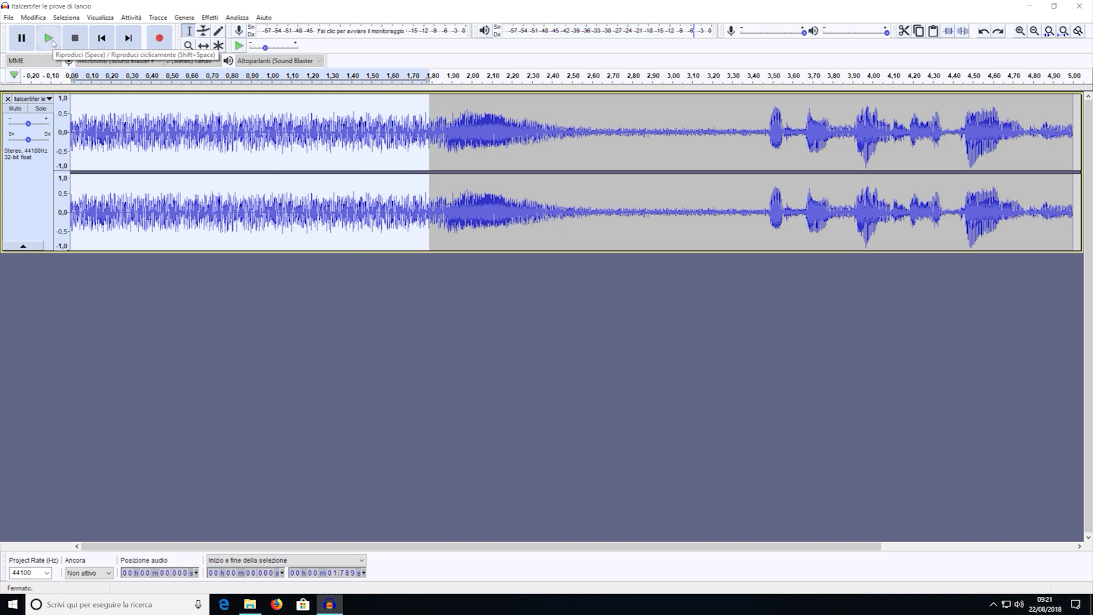
pyautogui.click(266, 195)
pyautogui.moveTo(363, 199); pyautogui.dragTo(70, 199)
pyautogui.press('Delete')
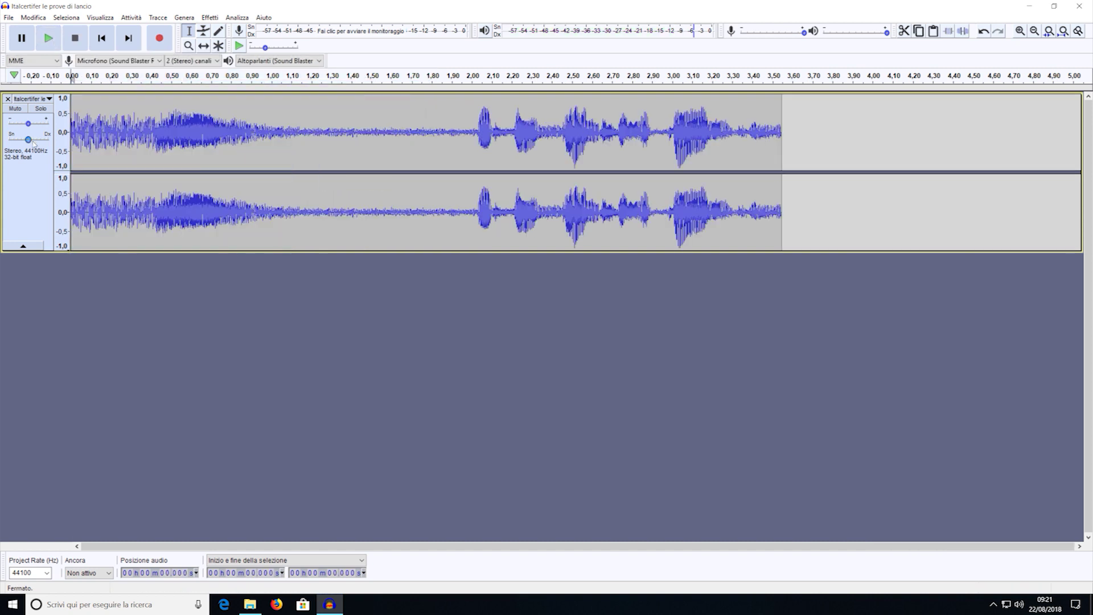
pyautogui.click(50, 39)
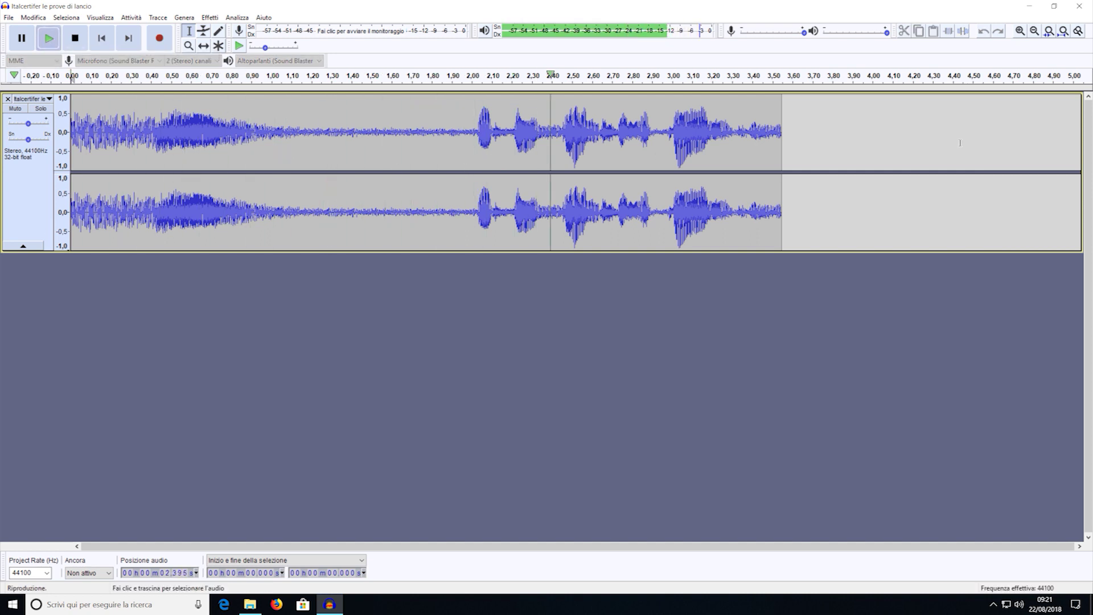
# Delete everything after about 1.72 seconds, removing the voices, and play back the remaining sound
pyautogui.moveTo(415, 131); pyautogui.dragTo(790, 135)
pyautogui.press('Delete')
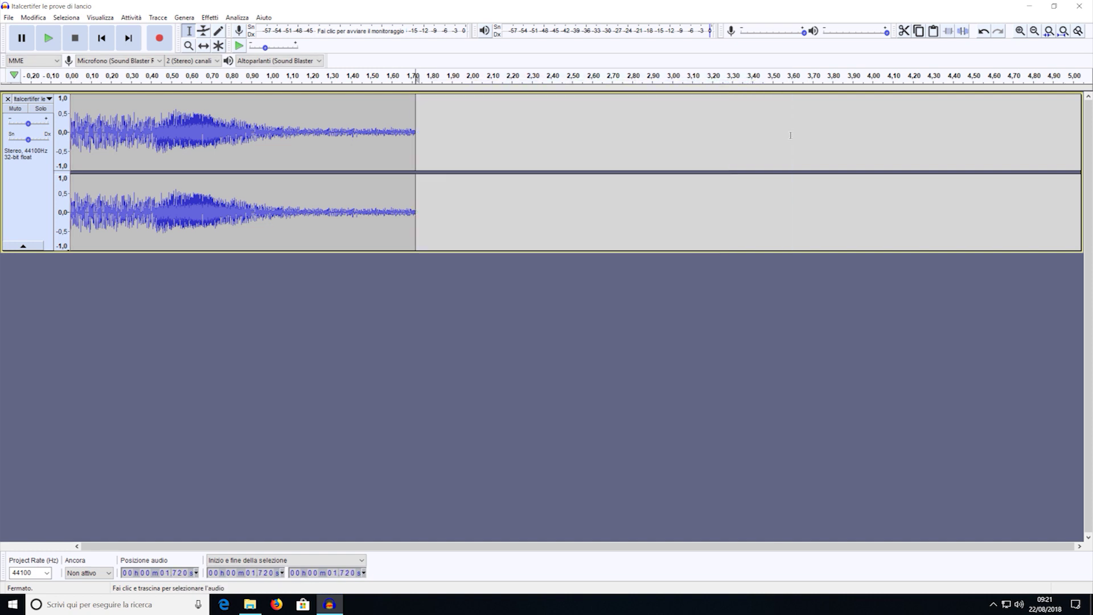
pyautogui.click(51, 40)
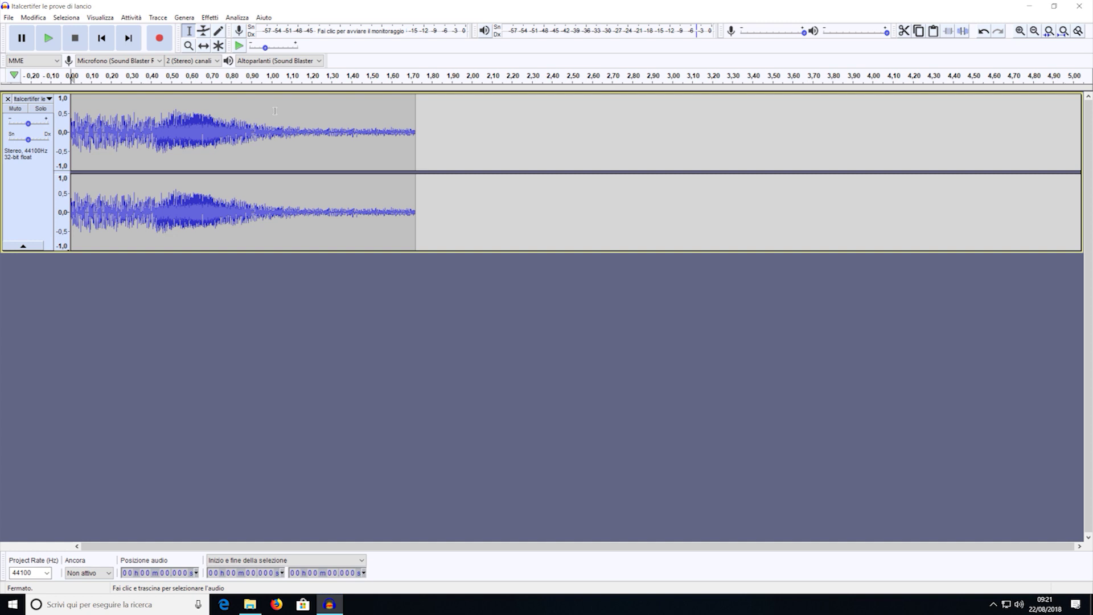
pyautogui.click(210, 18)
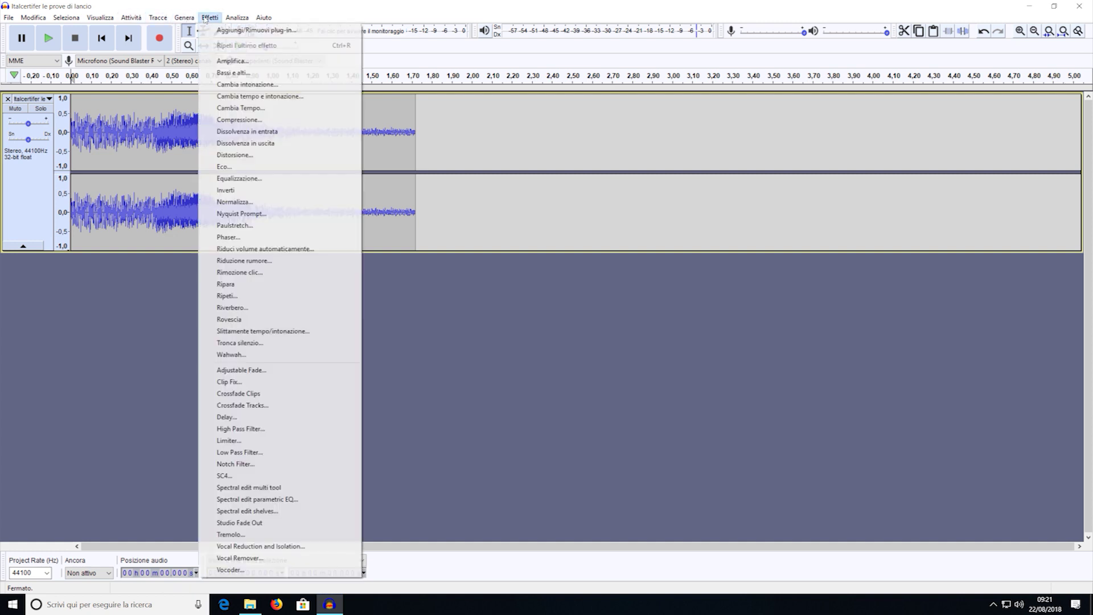
pyautogui.click(229, 61)
pyautogui.click(655, 316)
# Amplify the entire remaining clip by 2 dB and play it back
pyautogui.moveTo(423, 149); pyautogui.dragTo(65, 149)
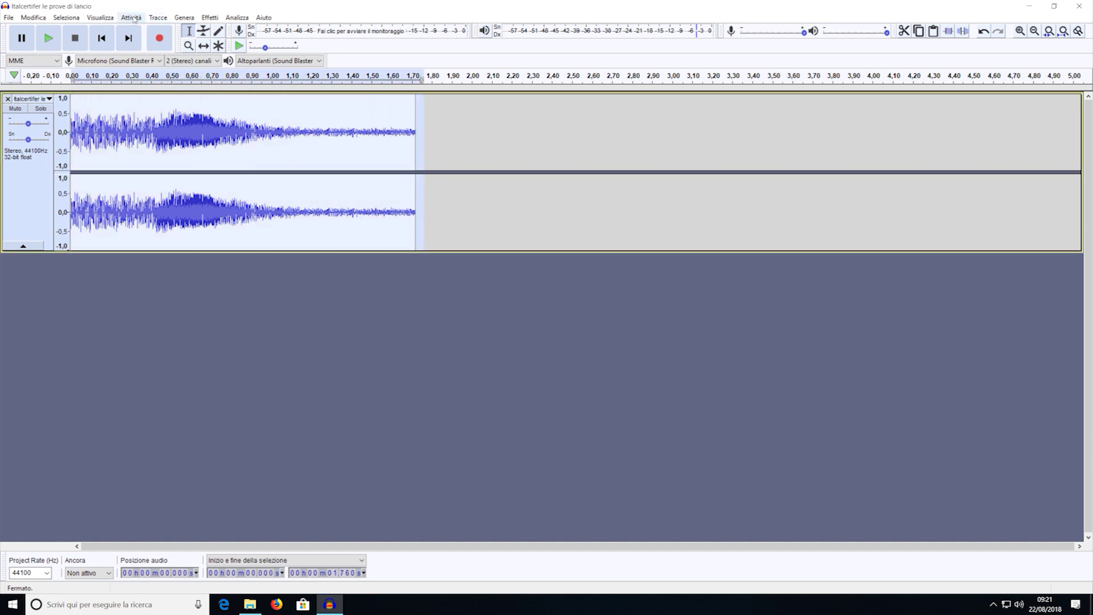
pyautogui.click(180, 19)
pyautogui.moveTo(210, 18)
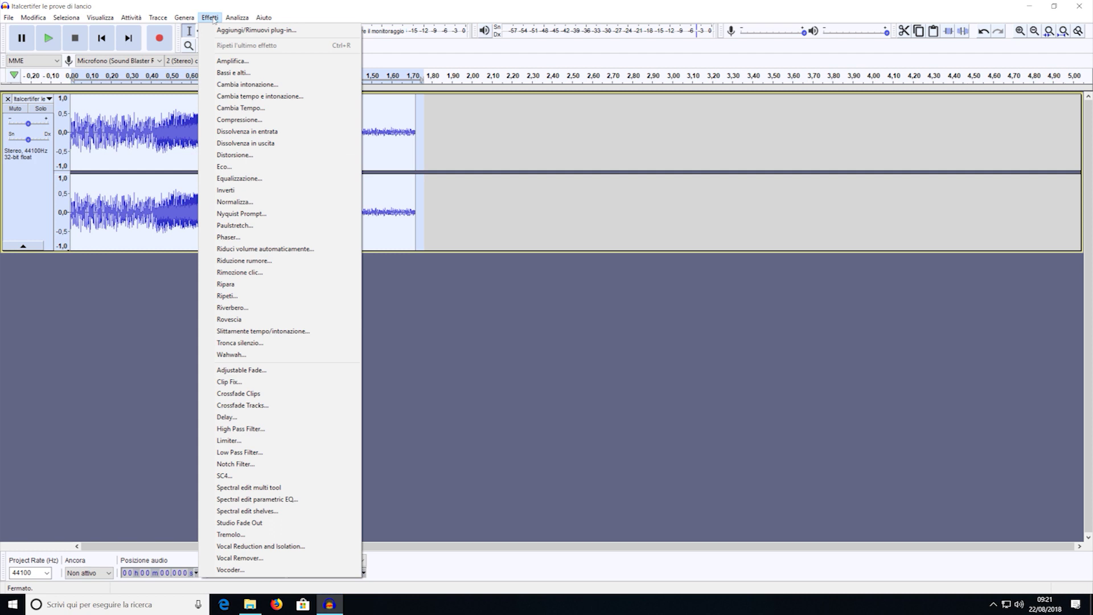
pyautogui.click(221, 62)
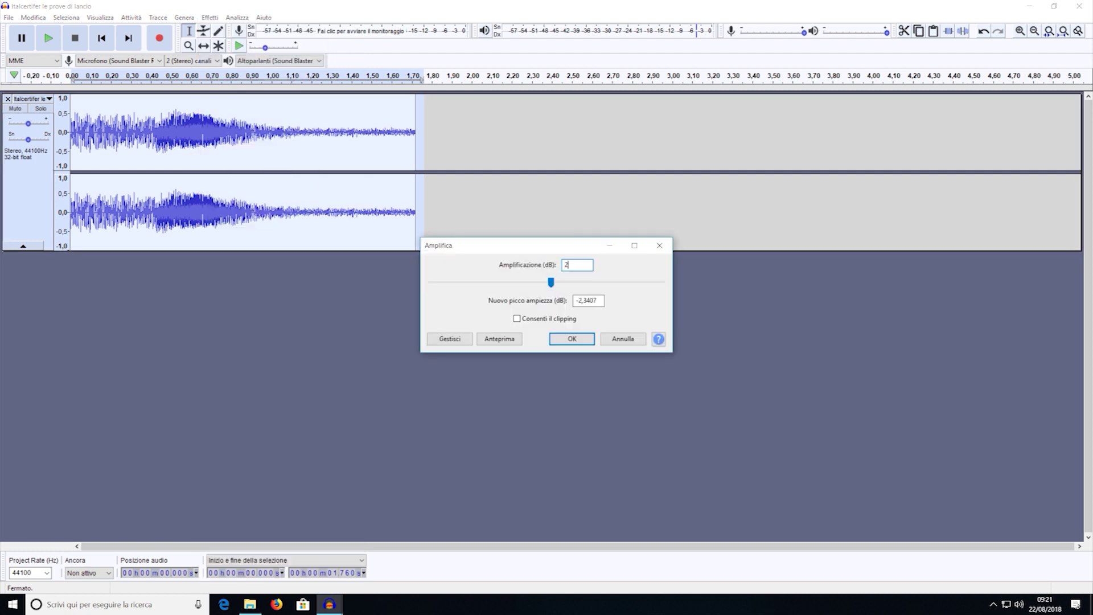
pyautogui.click(584, 342)
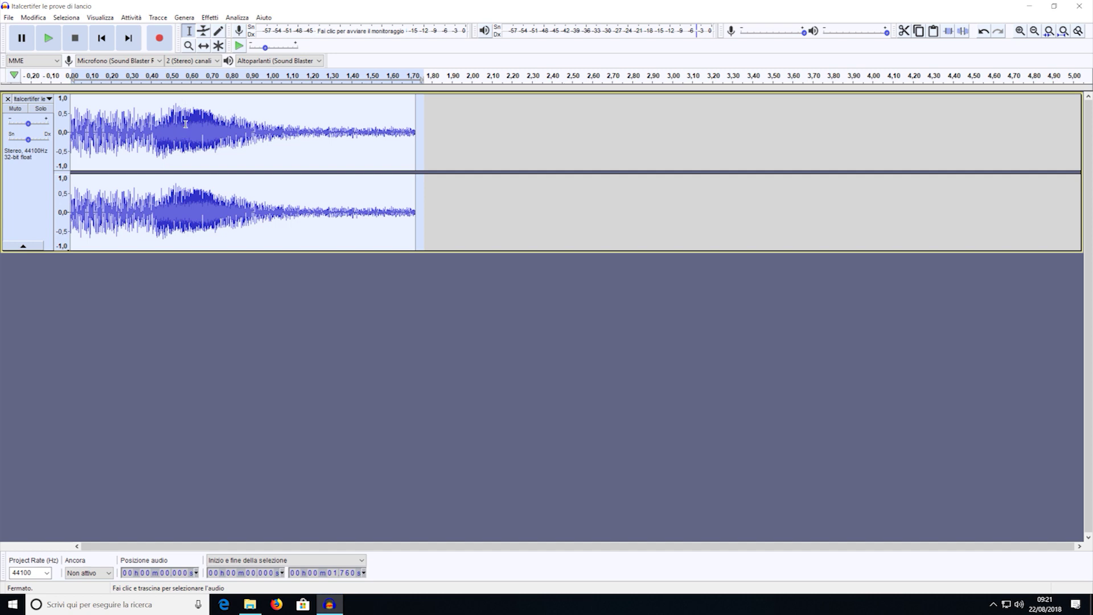
pyautogui.click(49, 38)
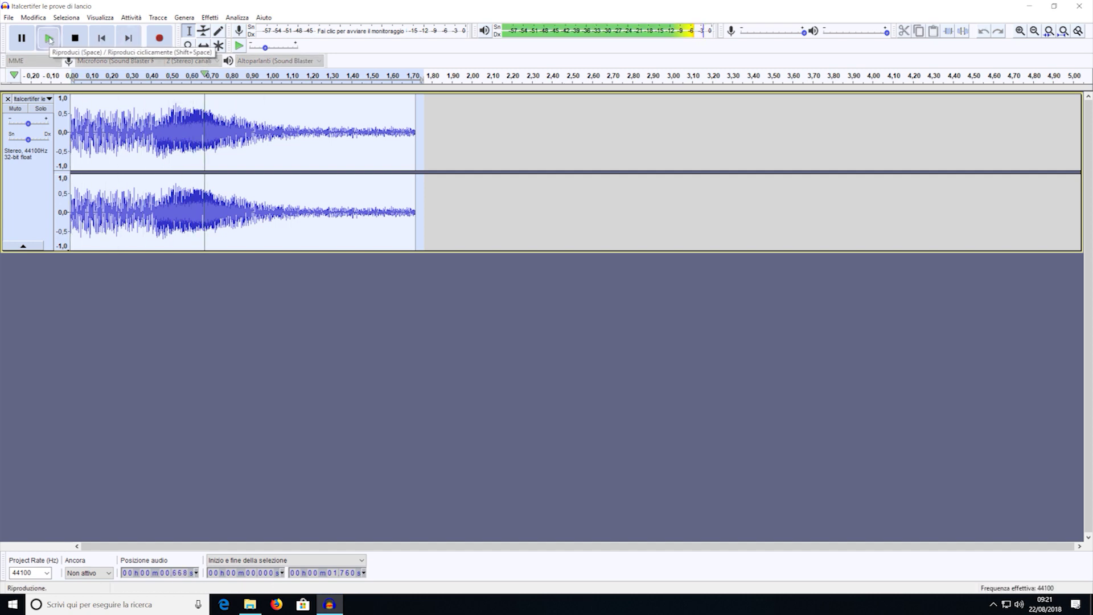
# Repeat the last Amplify effect on the whole clip and play back the louder audio
pyautogui.click(140, 18)
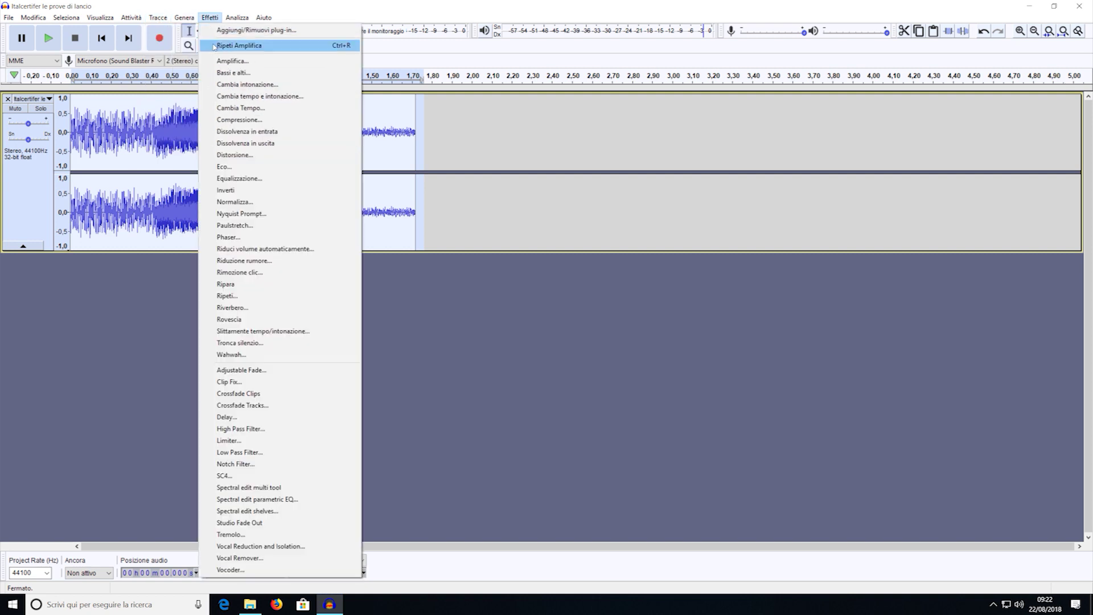
pyautogui.click(213, 45)
pyautogui.click(48, 38)
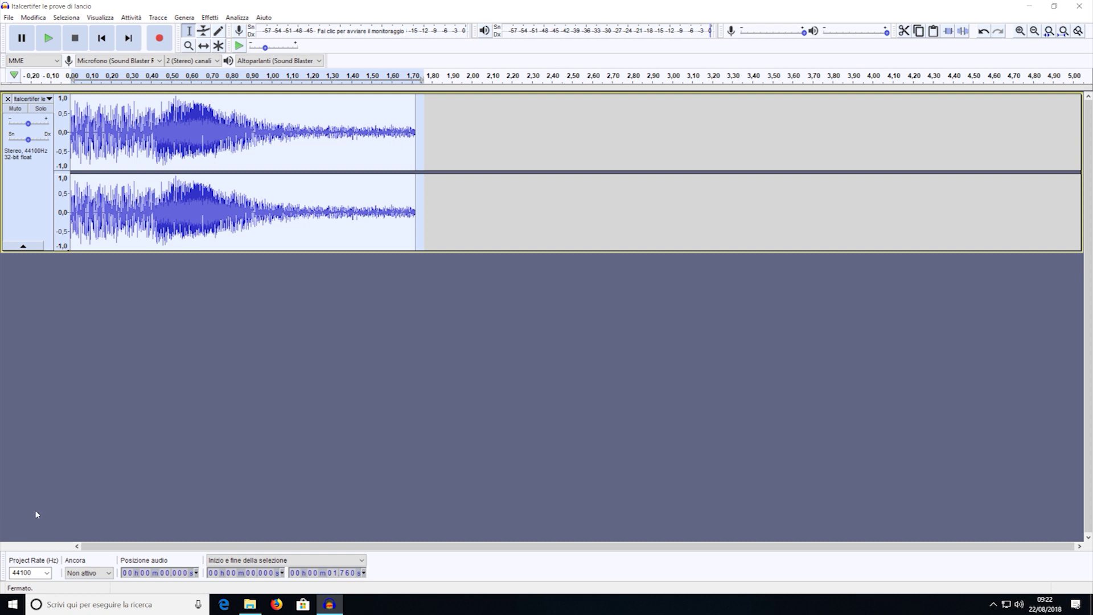
# Set the project rate to 16000 Hz and split the stereo track to mono
pyautogui.click(46, 573)
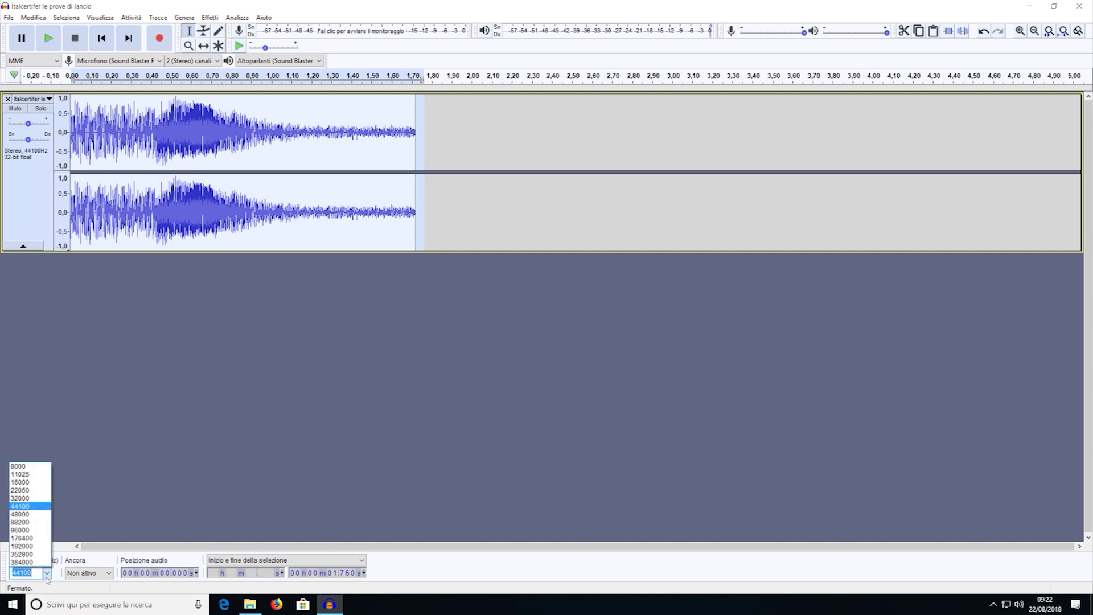
pyautogui.click(23, 483)
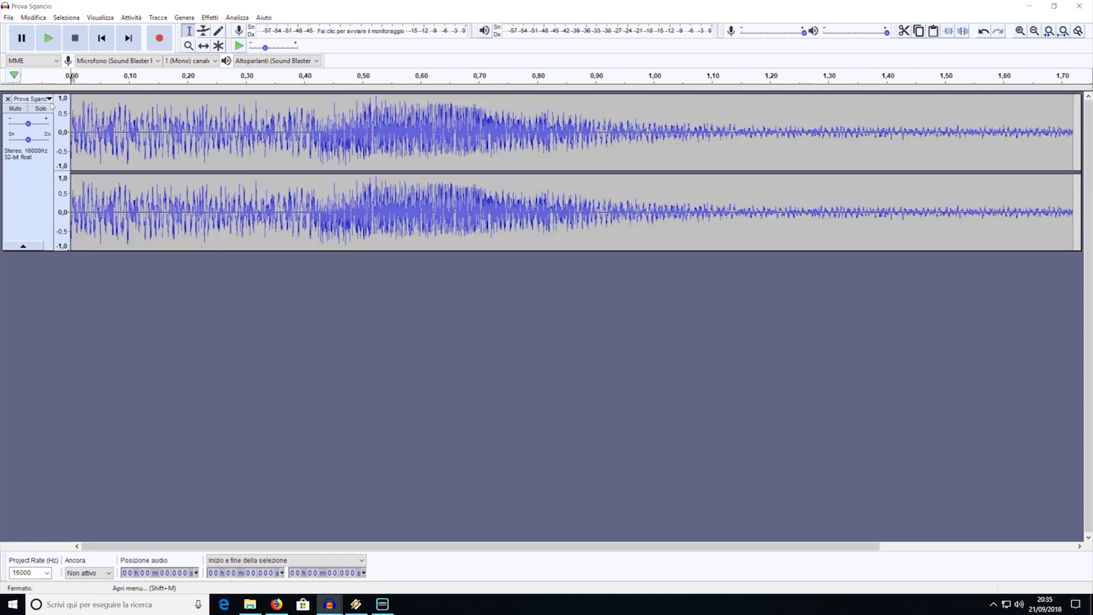
pyautogui.click(49, 100)
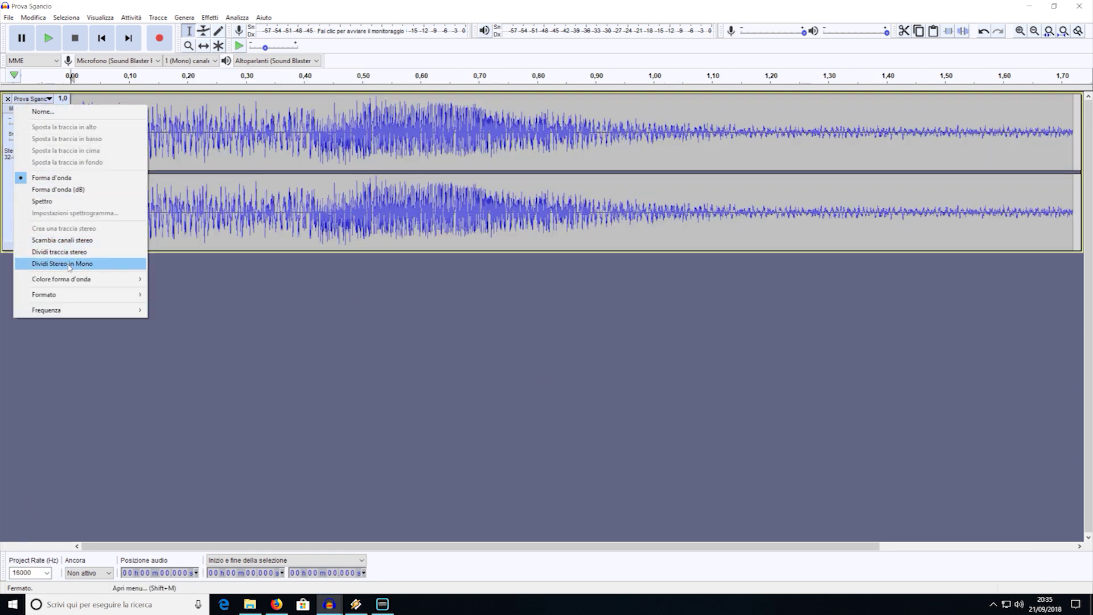
pyautogui.click(34, 264)
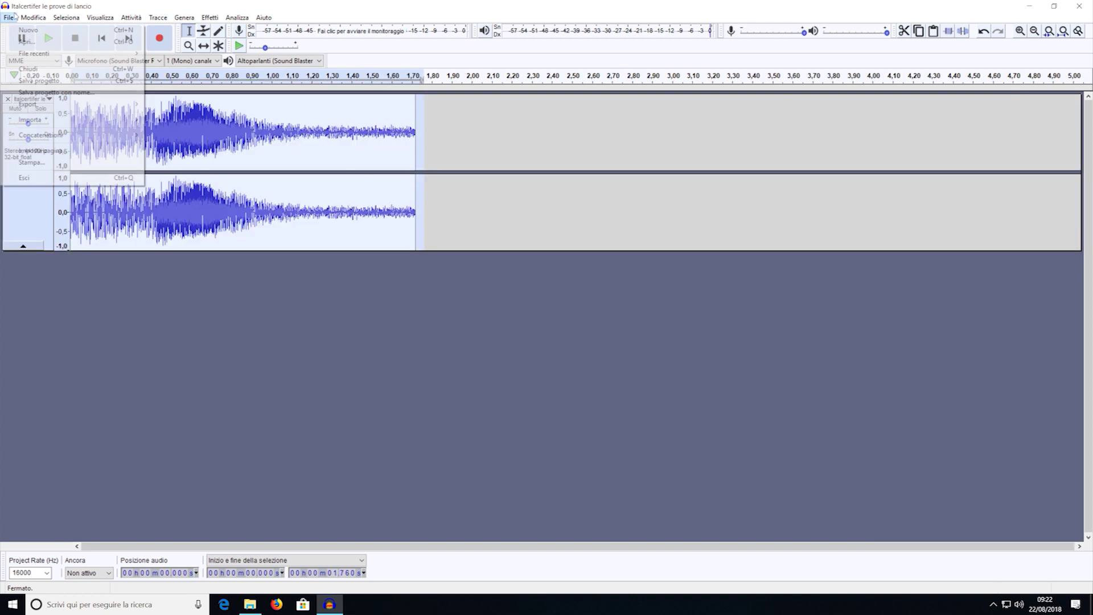
# Export the edited audio as a 16-bit PCM WAV file named Prova Sgancio in the Download folder
pyautogui.click(33, 17)
pyautogui.moveTo(9, 18)
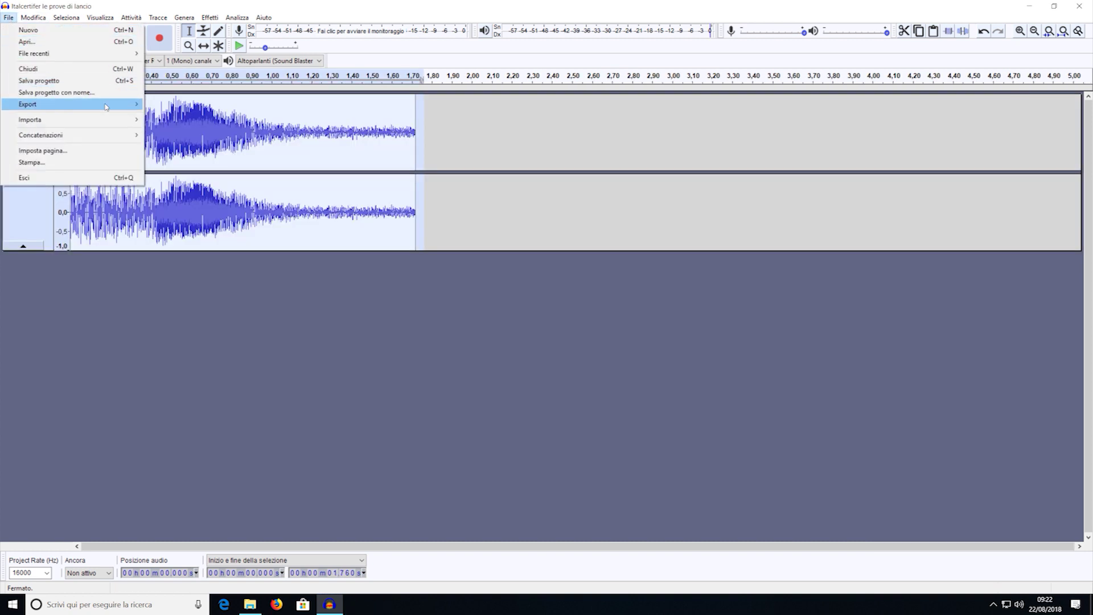
pyautogui.moveTo(28, 104)
pyautogui.click(190, 116)
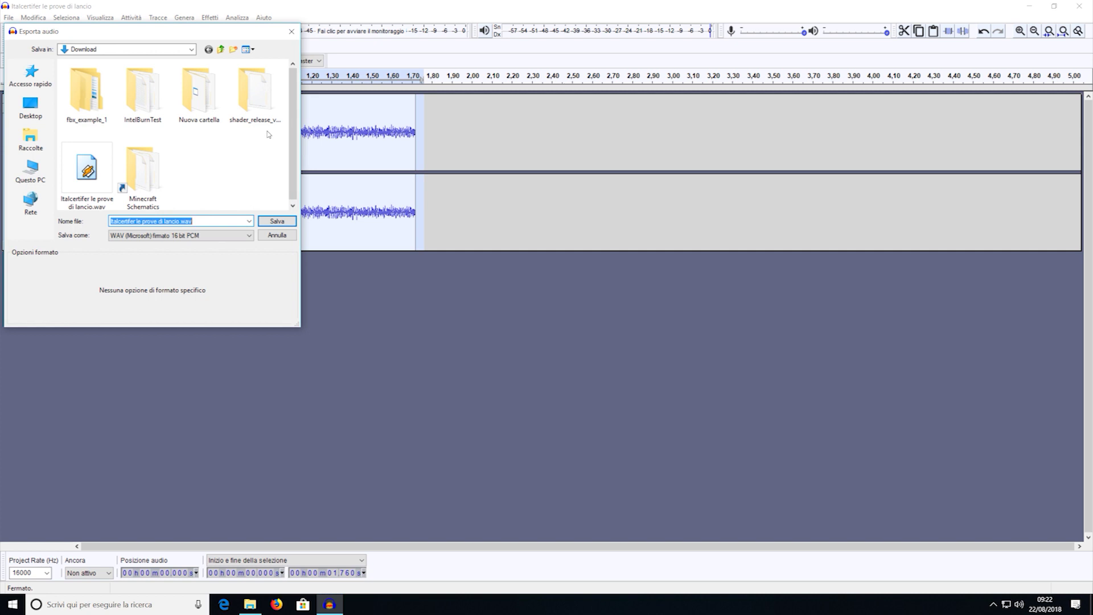
pyautogui.write('Prova Sgancio')
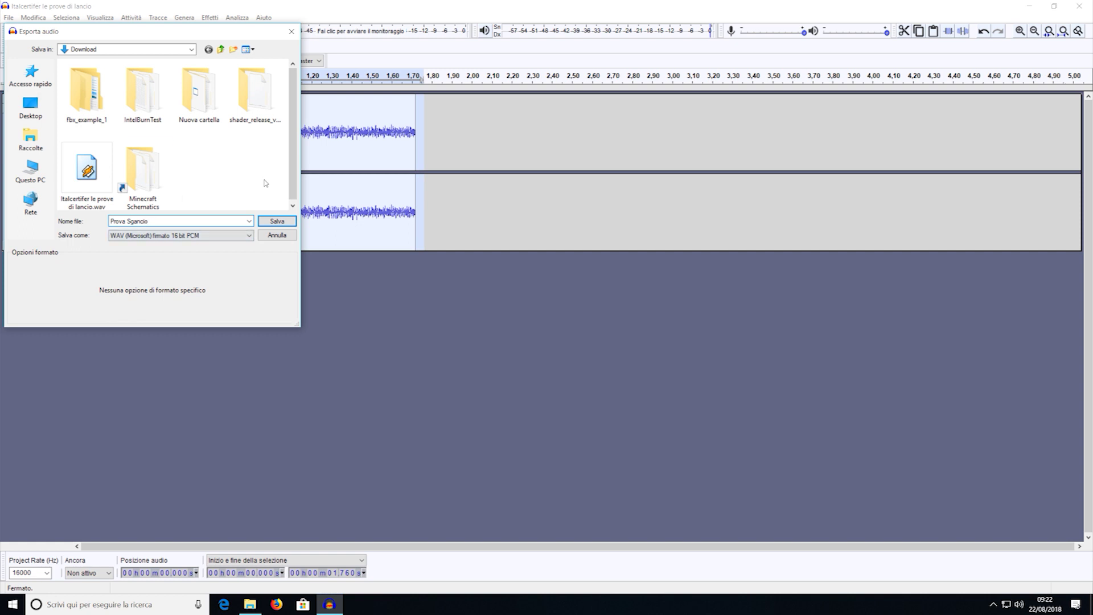
pyautogui.press('Return')
pyautogui.click(605, 398)
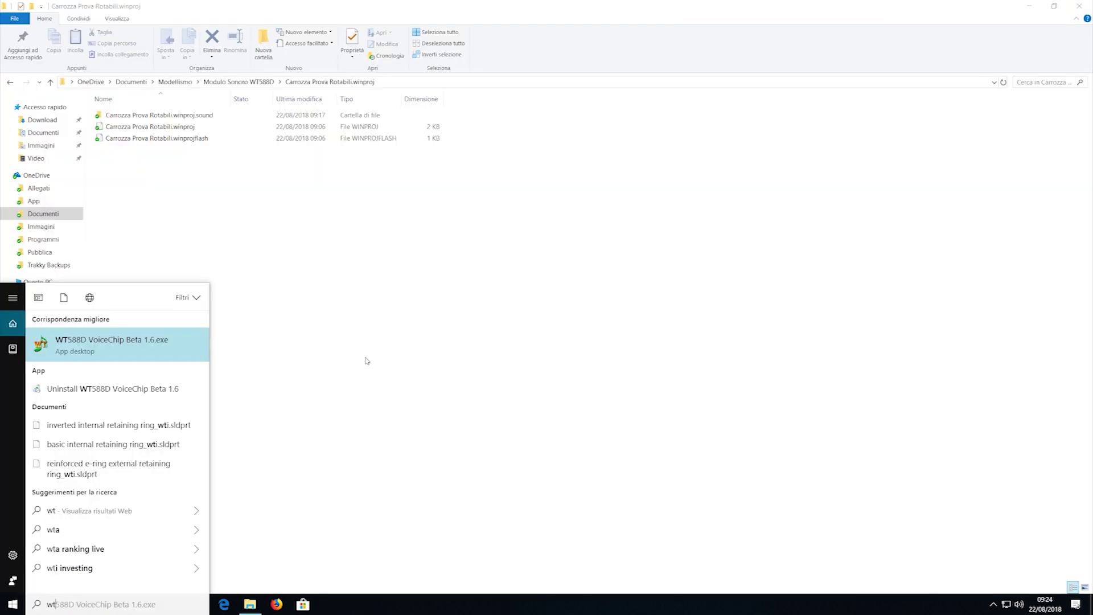
# Launch WT588D VoiceChip Beta 1.6 and switch its interface language to English
pyautogui.press('Return')
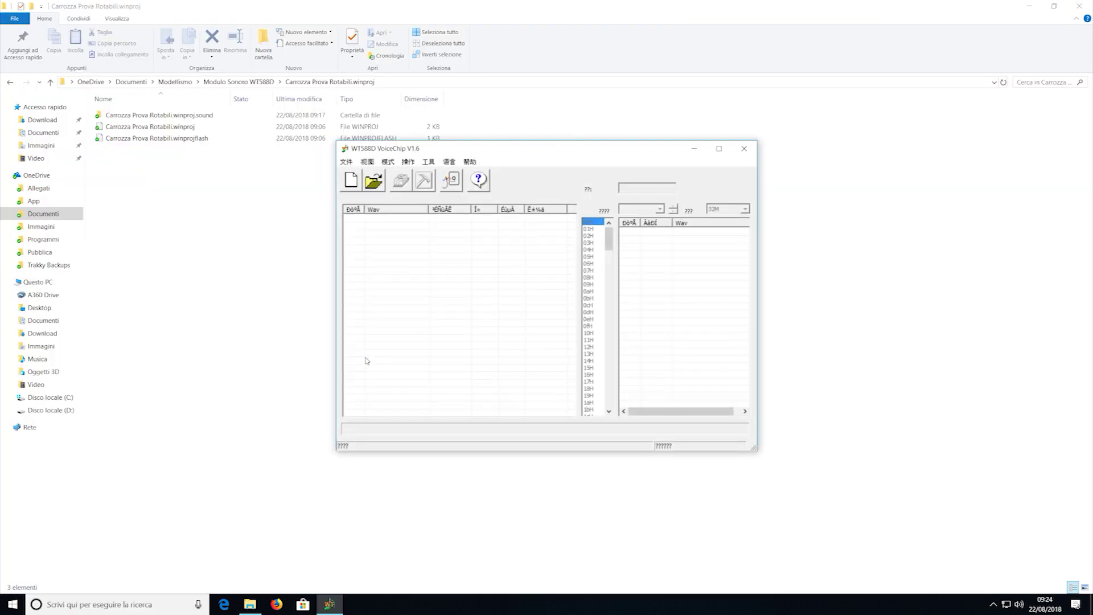
pyautogui.click(449, 162)
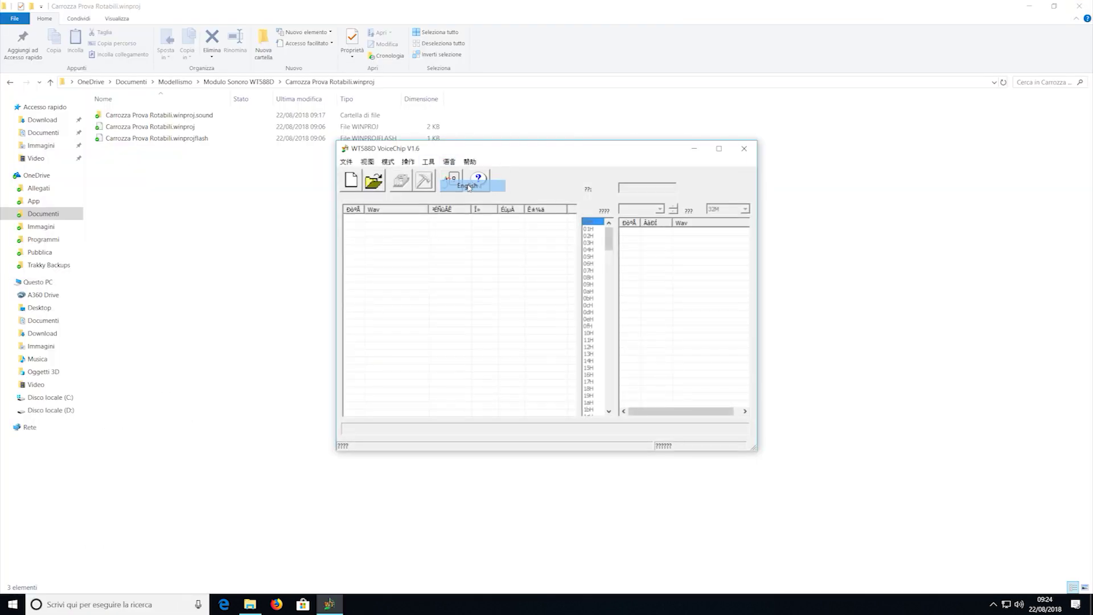
pyautogui.click(468, 186)
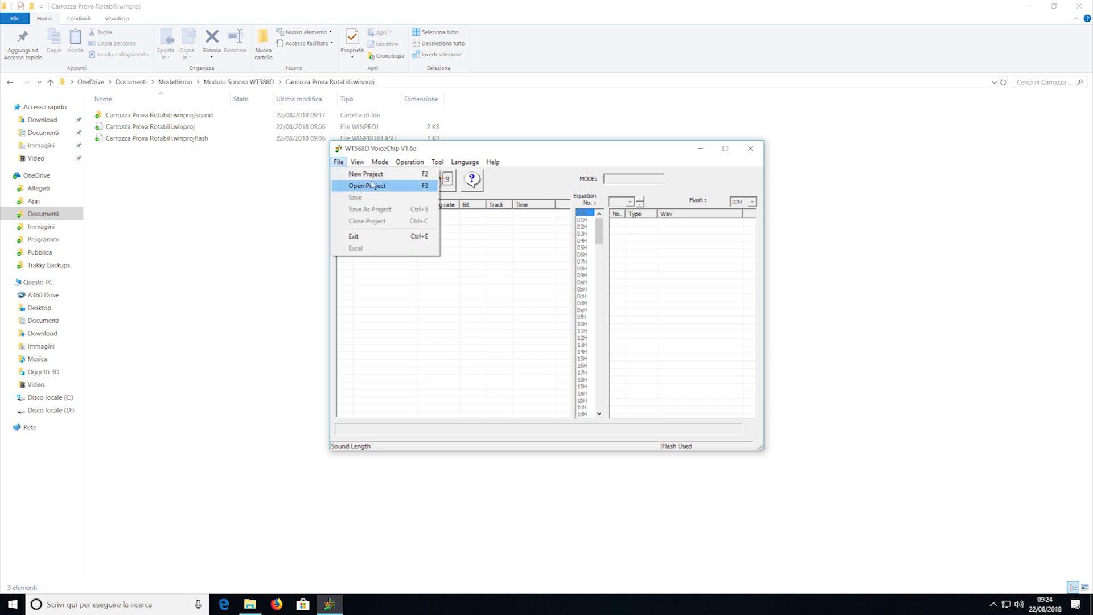
# Open the Carrozza Prova Rotabili.winproj project and load Prova Sgancio.wav from the Effetti sonori folder into its sound list
pyautogui.click(376, 187)
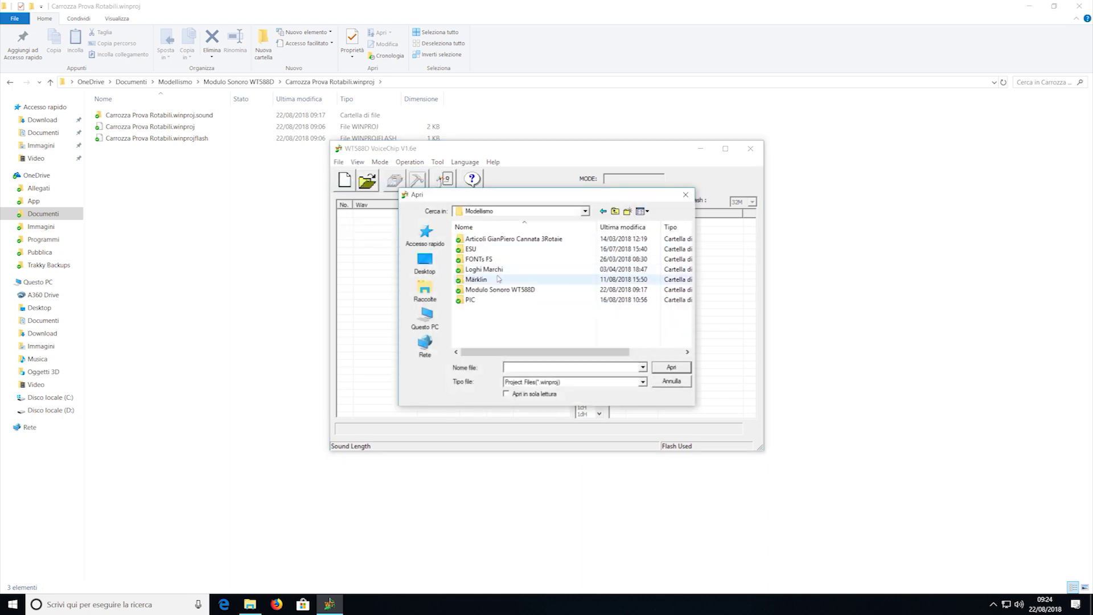
pyautogui.doubleClick(507, 249)
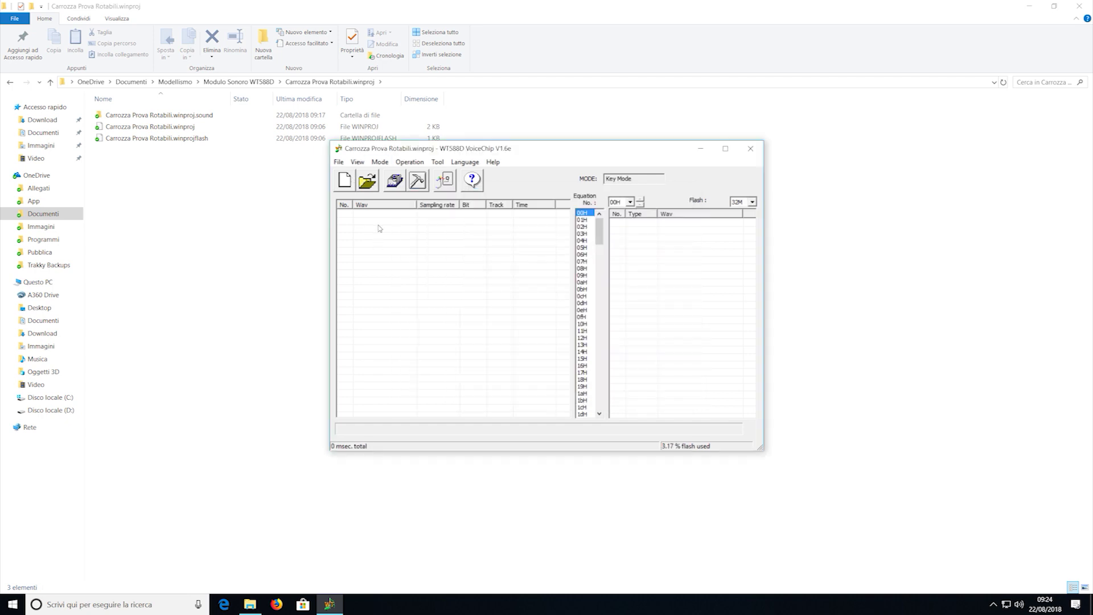
pyautogui.click(402, 233)
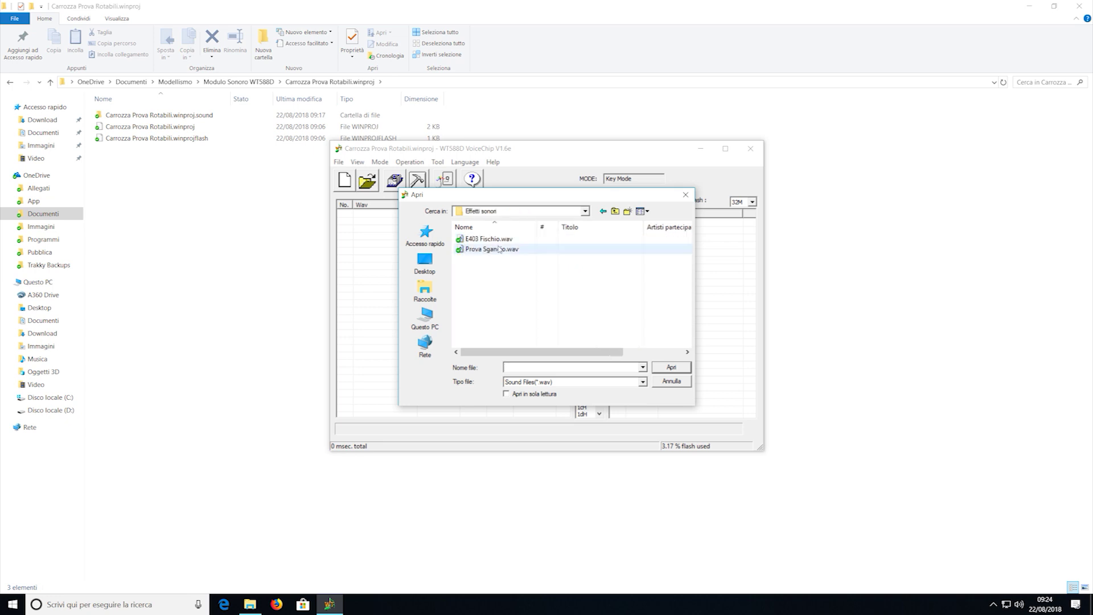
pyautogui.press('Return')
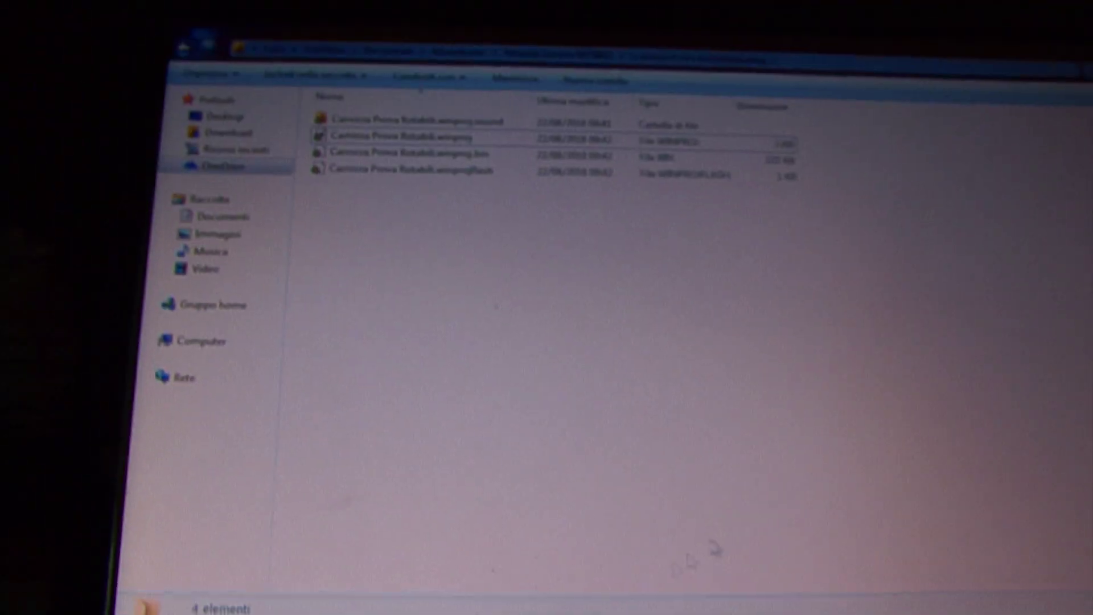
# Start WT588D VoiceChip on the second computer and set its language to English
pyautogui.press('Return')
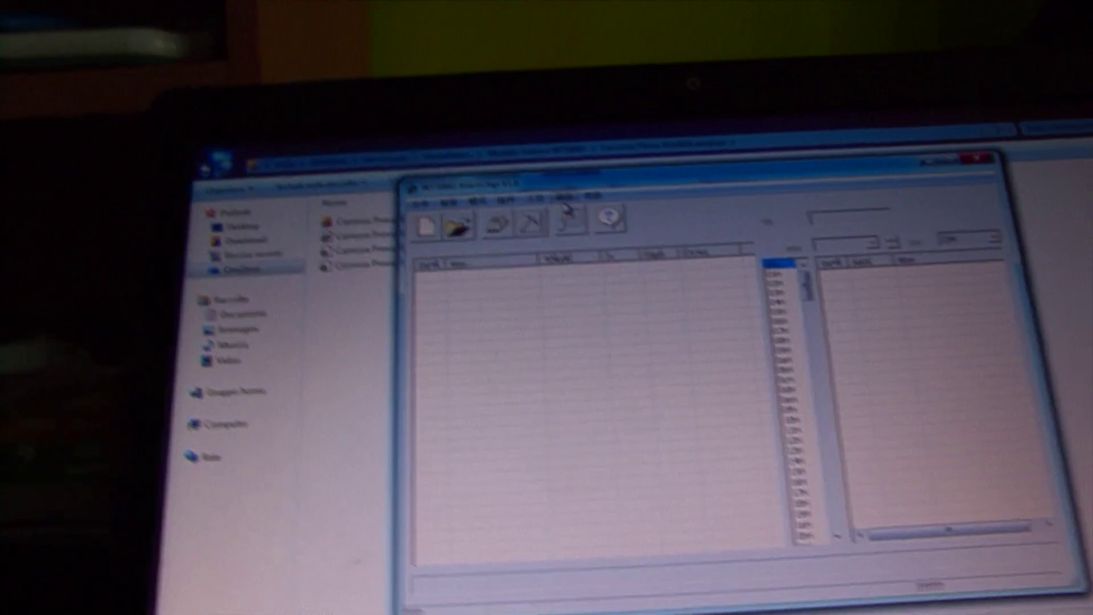
pyautogui.click(546, 203)
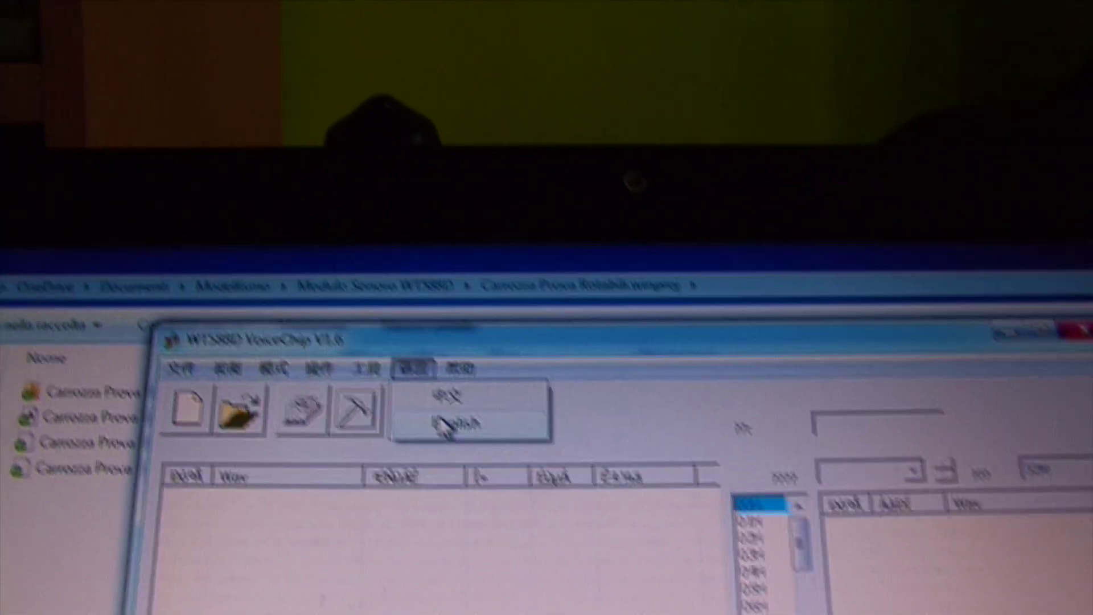
pyautogui.click(313, 284)
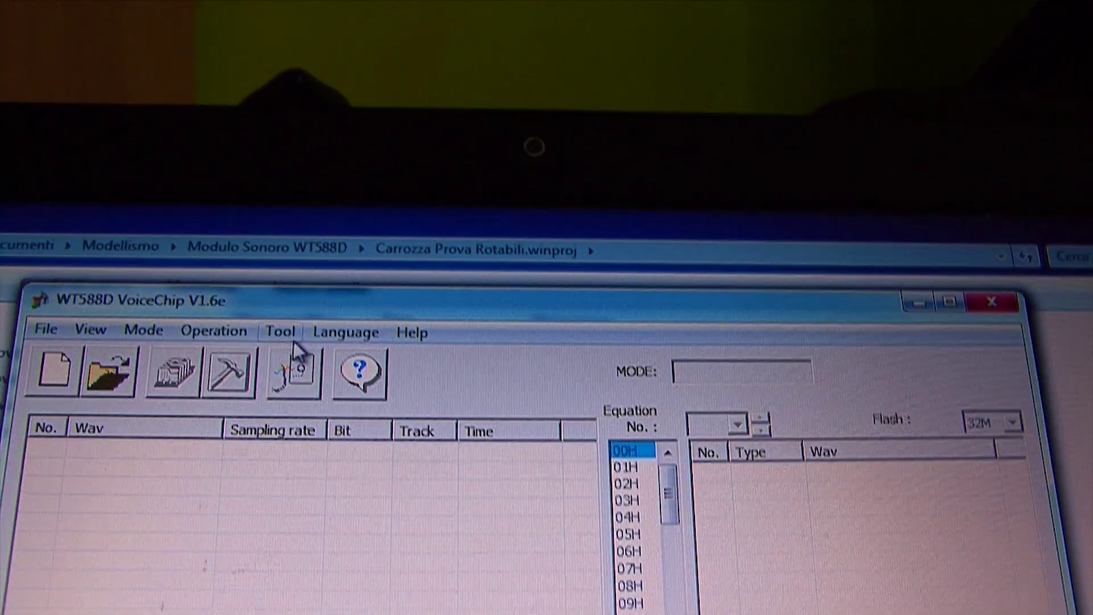
# Open the WT588D downloader and load Carrozza Prova Rotabili.winproj.bin as the bin file
pyautogui.click(276, 331)
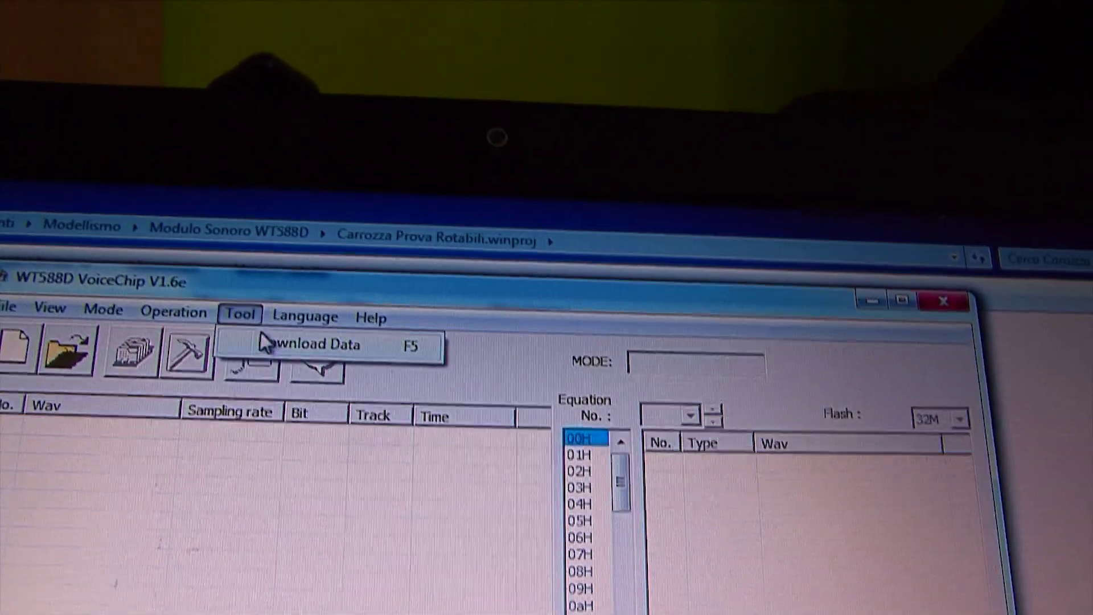
pyautogui.click(279, 326)
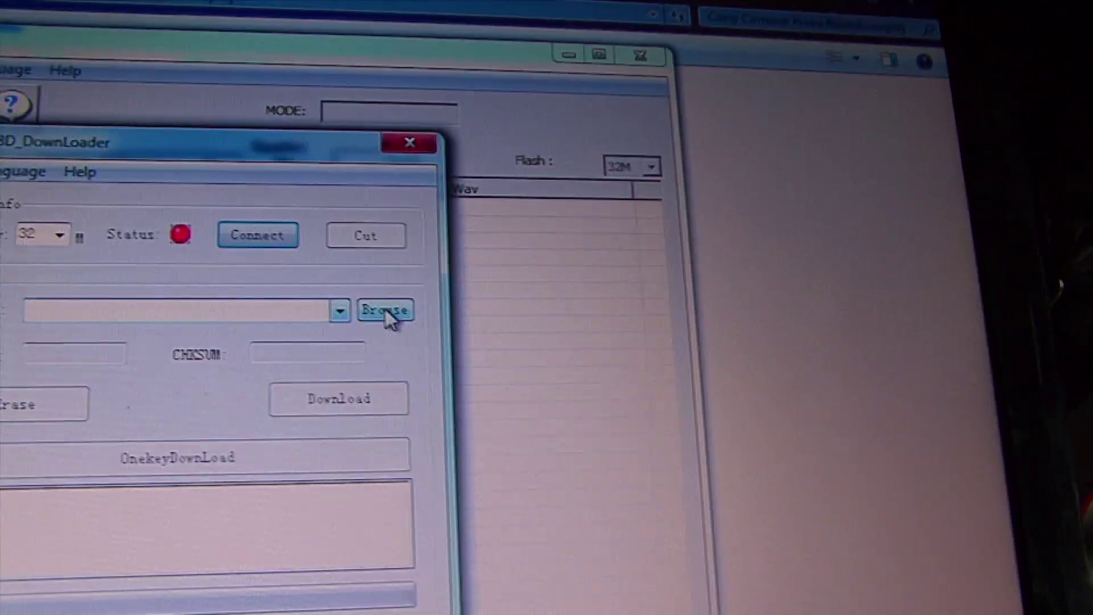
pyautogui.click(404, 320)
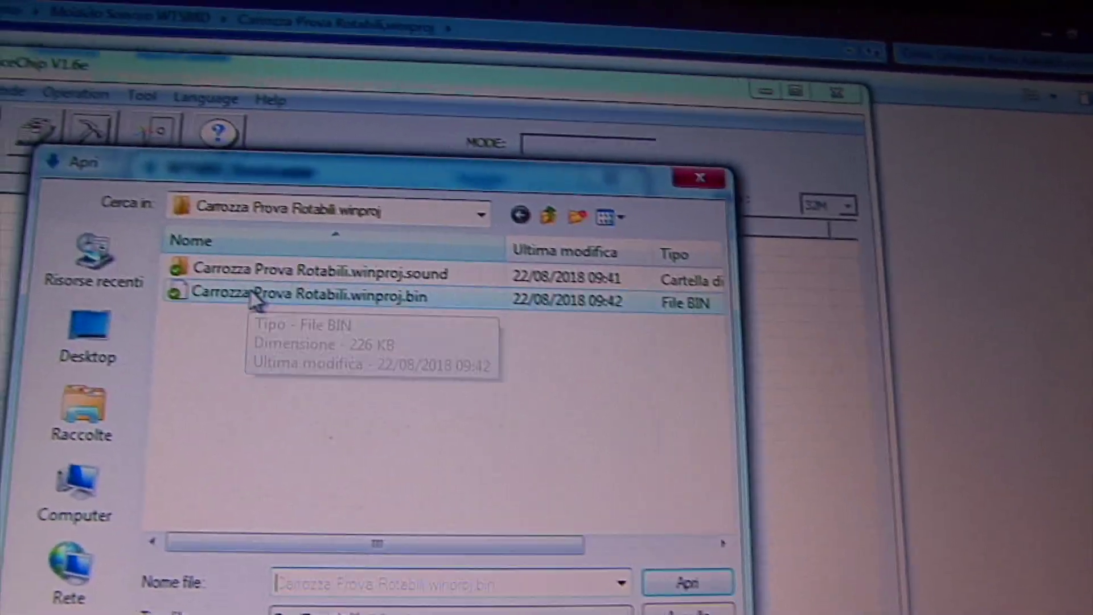
pyautogui.doubleClick(57, 295)
# Connect the downloader to the module with the flash capacity set to 8 M and start OnekeyDownLoad
pyautogui.click(266, 276)
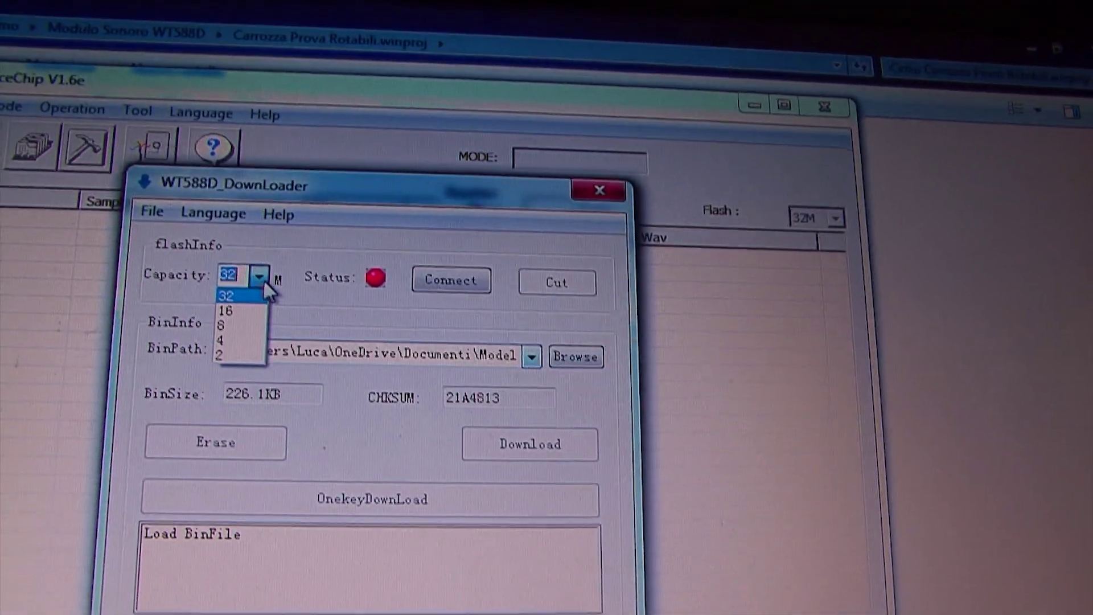
pyautogui.click(219, 312)
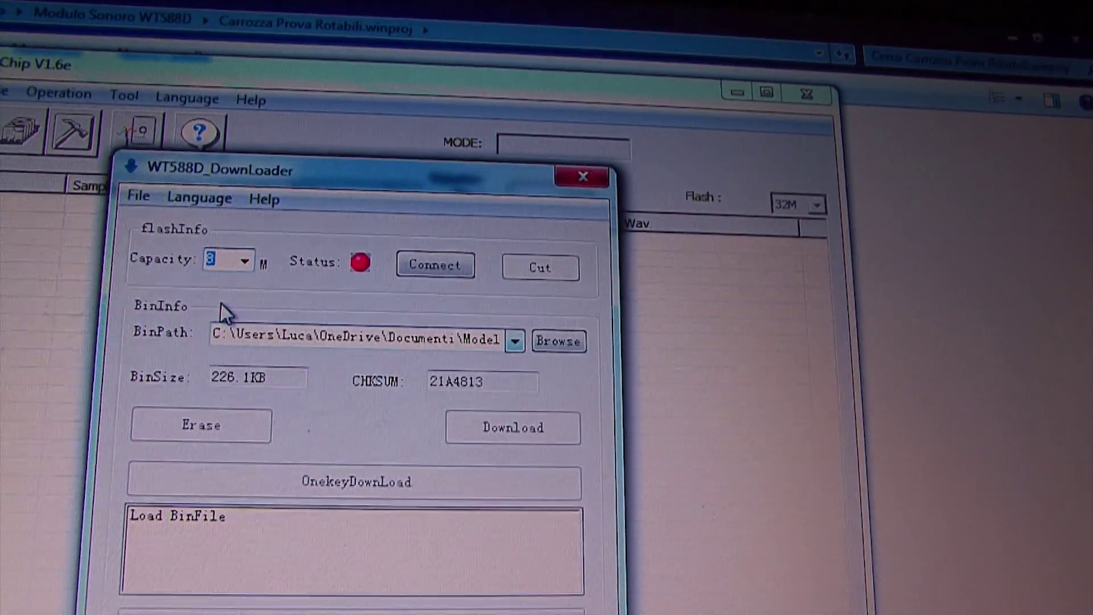
pyautogui.click(406, 293)
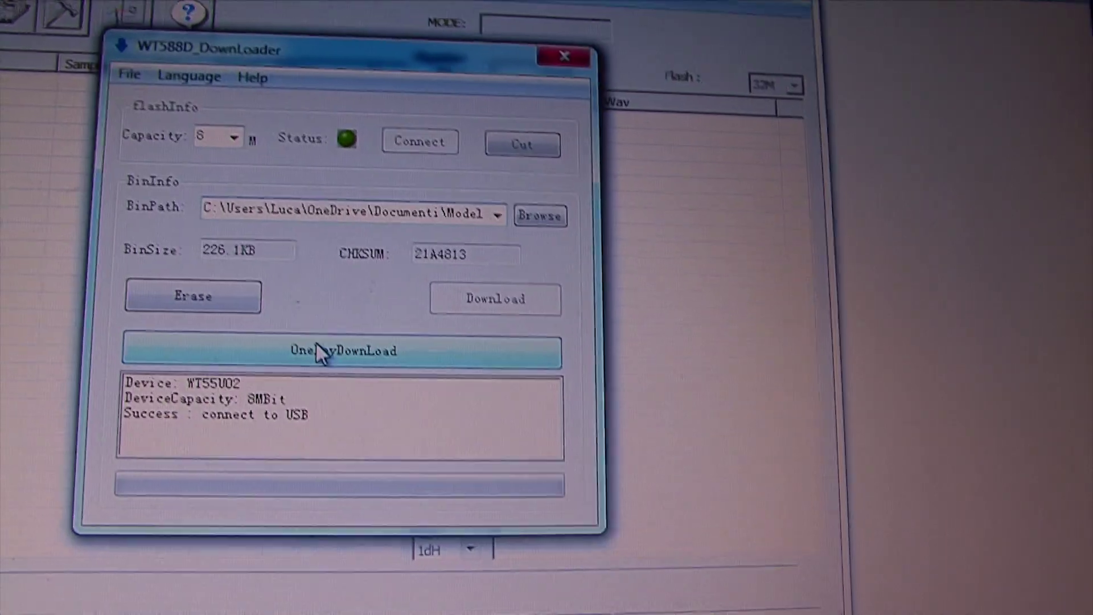
pyautogui.click(279, 371)
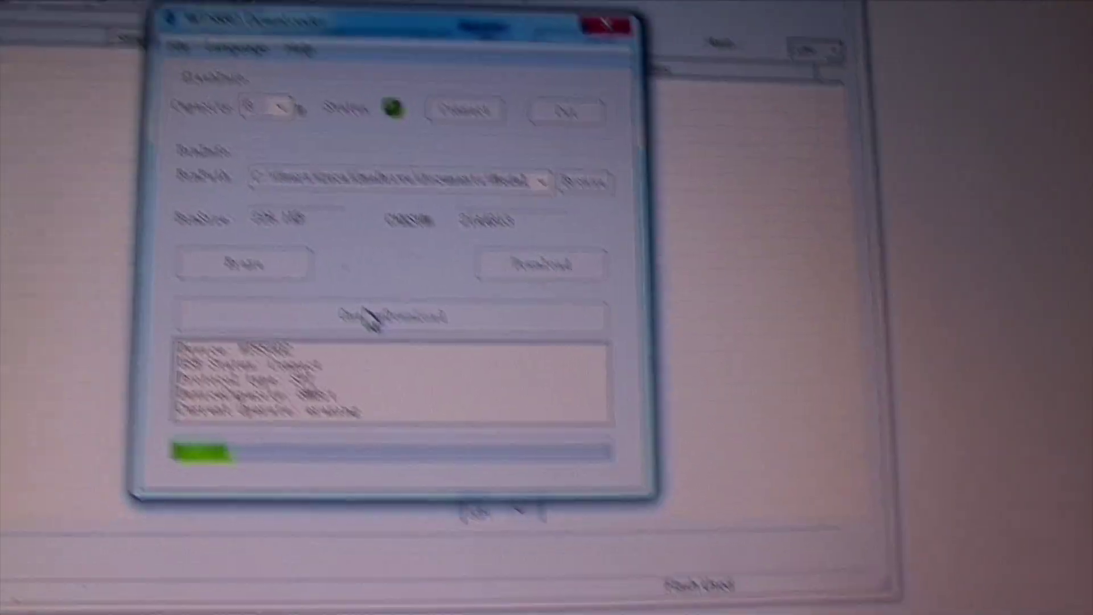